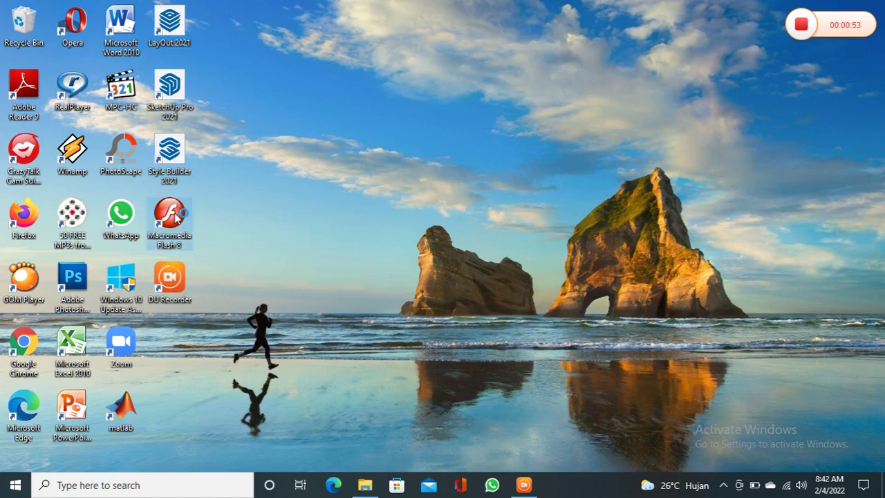
Step: Launch Macromedia Flash 8 and create a new Flash Document
double_click(177, 217)
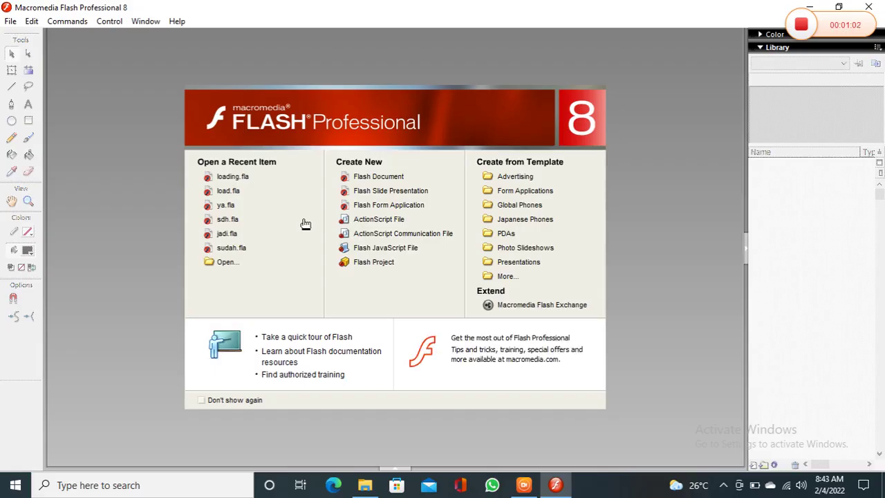
click(368, 181)
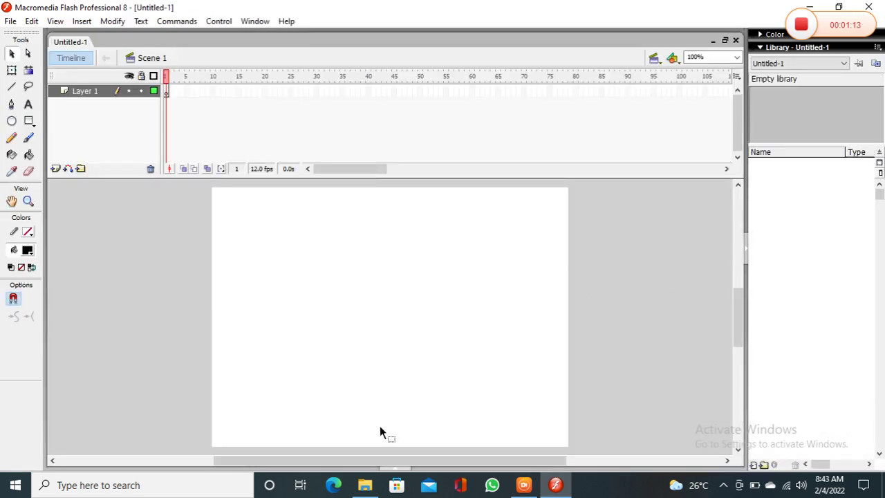
Step: Set the document dimensions to 800 x 600 px and the frame rate to 30 fps
click(394, 469)
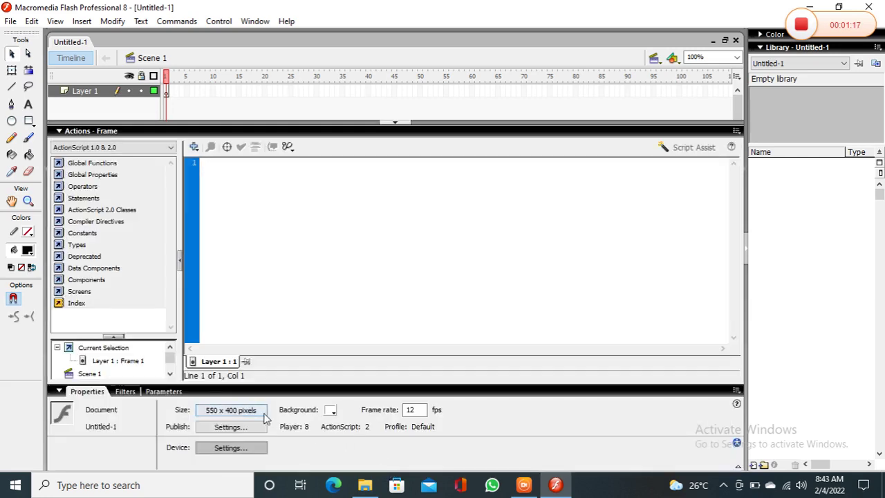
click(255, 412)
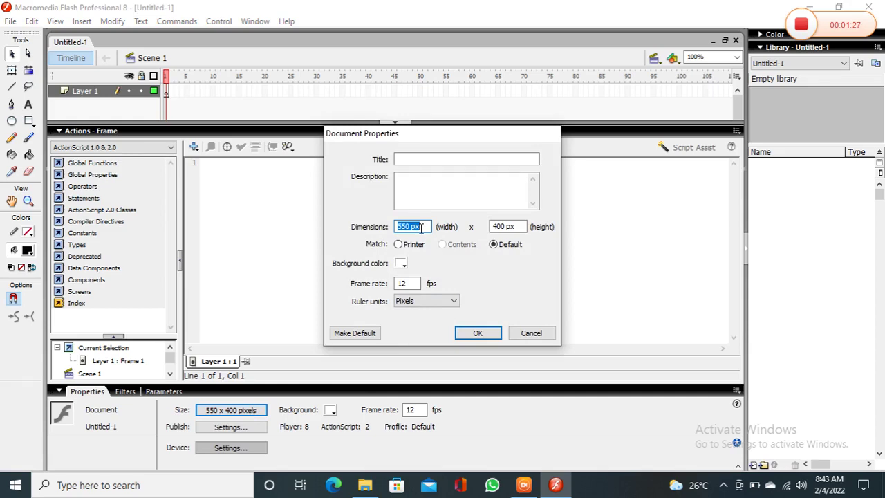
text(800)
click(515, 227)
drag(515, 227, 493, 227)
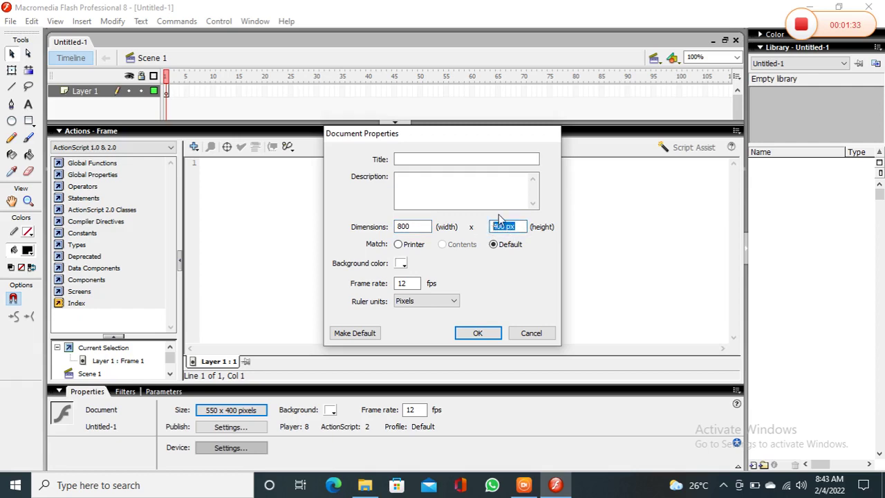
text(600)
drag(410, 283, 397, 283)
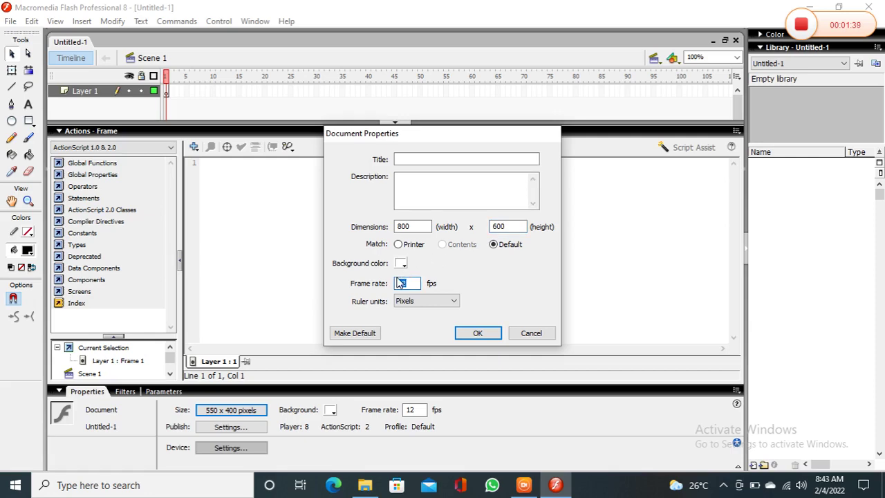
text(30)
click(478, 333)
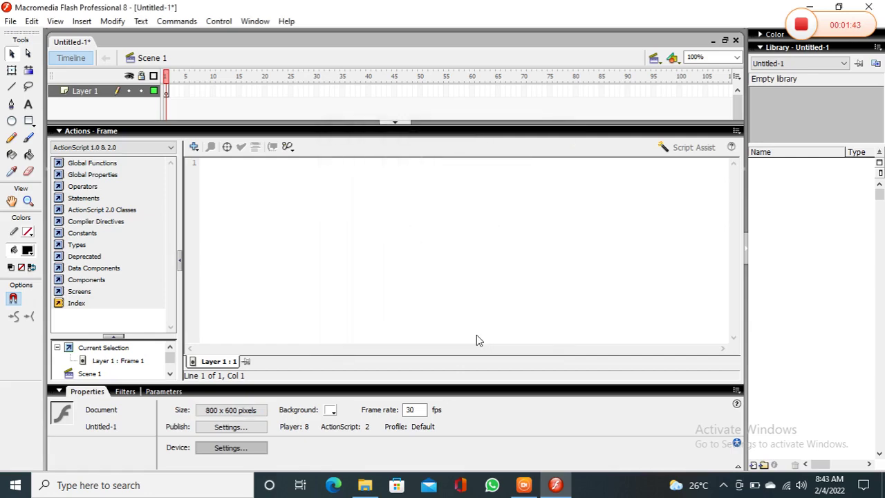
Step: Collapse the document properties area and set the stage magnification to 65%
click(704, 57)
text(65%)
click(394, 124)
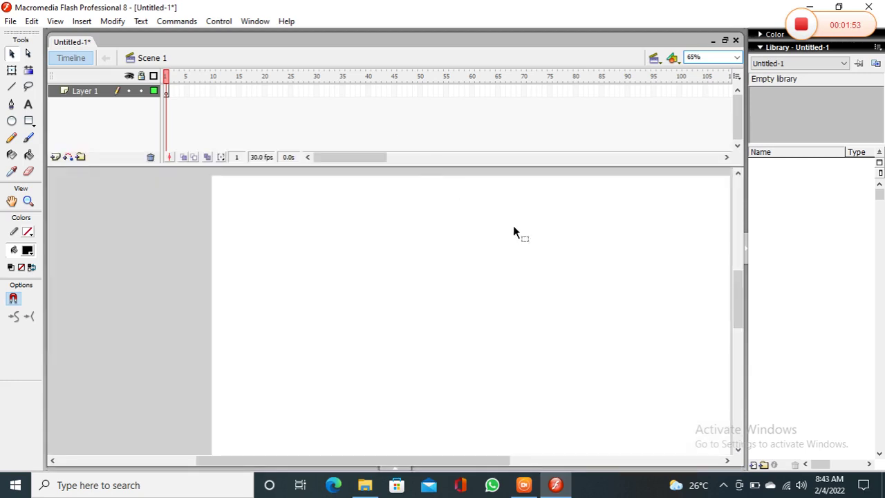
key(Return)
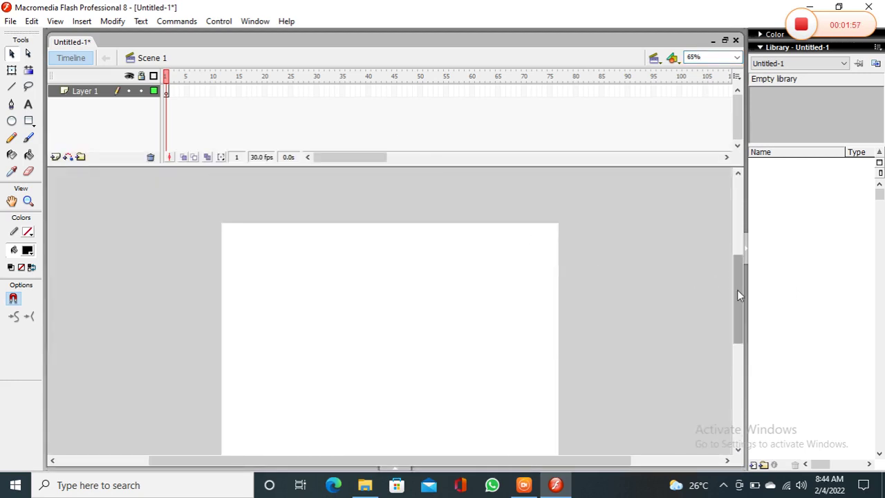
drag(737, 290, 738, 308)
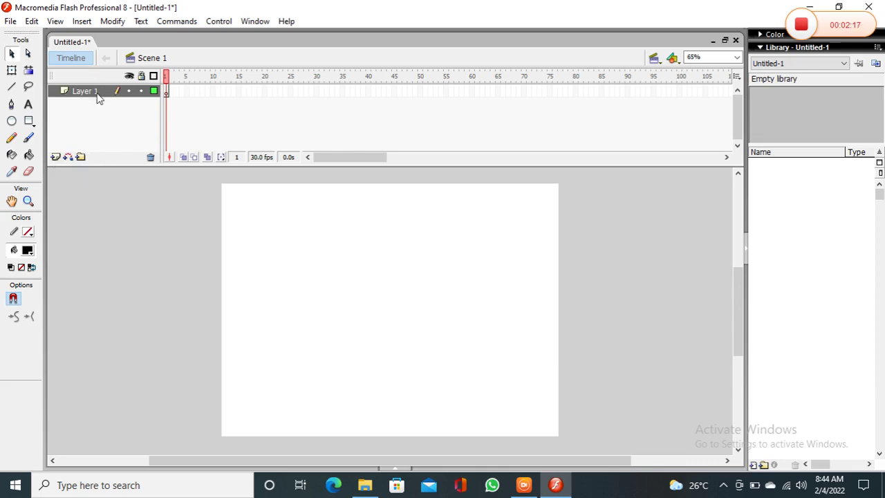
click(173, 95)
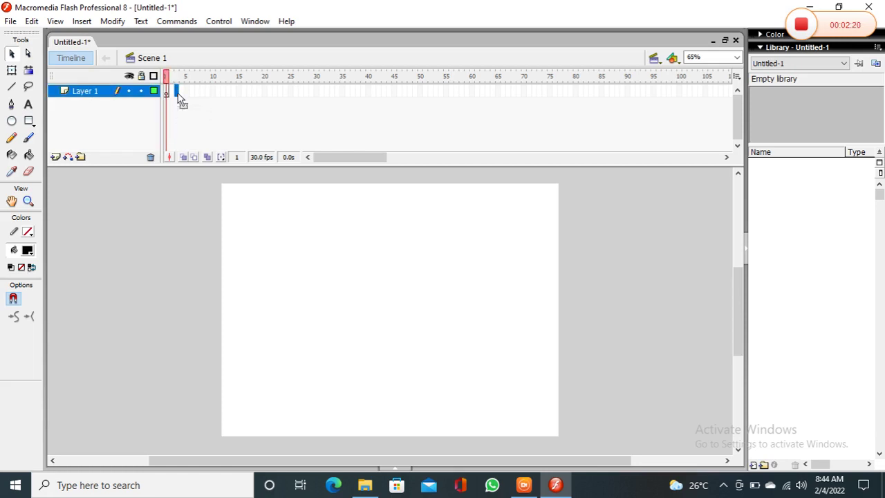
click(187, 94)
click(171, 92)
click(191, 92)
click(168, 92)
Step: Rename Scene 1 as "loading"
click(660, 61)
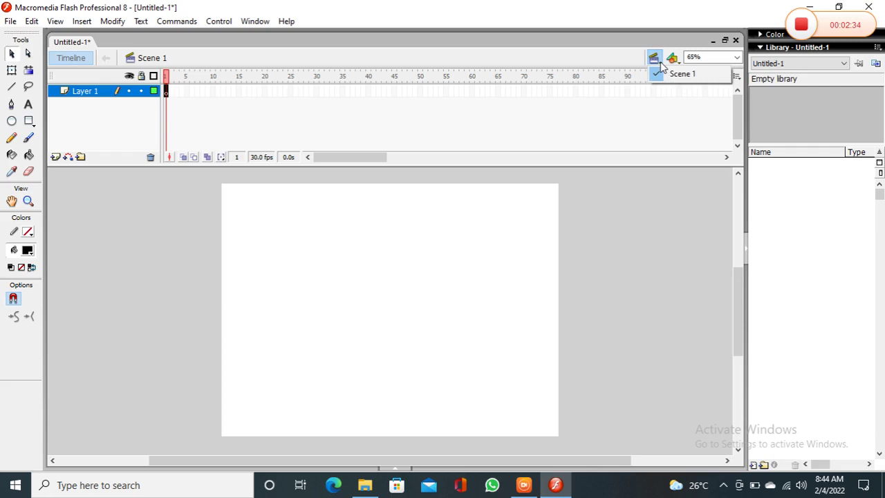
click(260, 24)
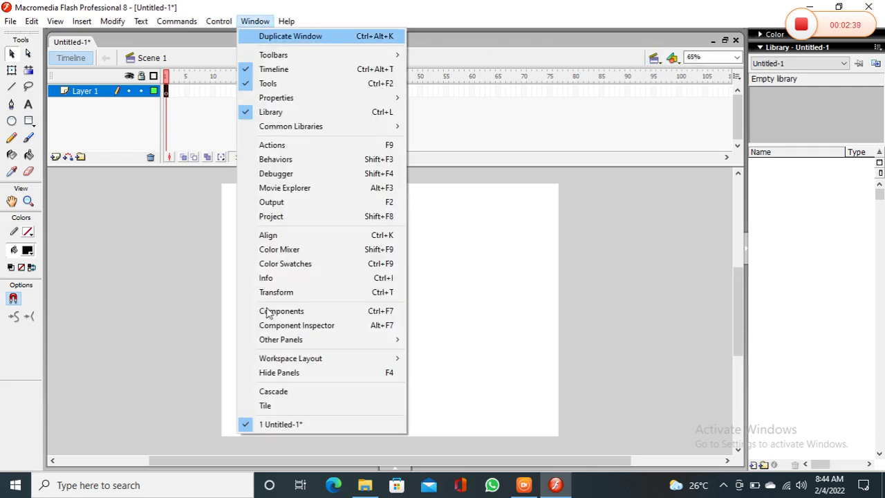
mouse_move(296, 341)
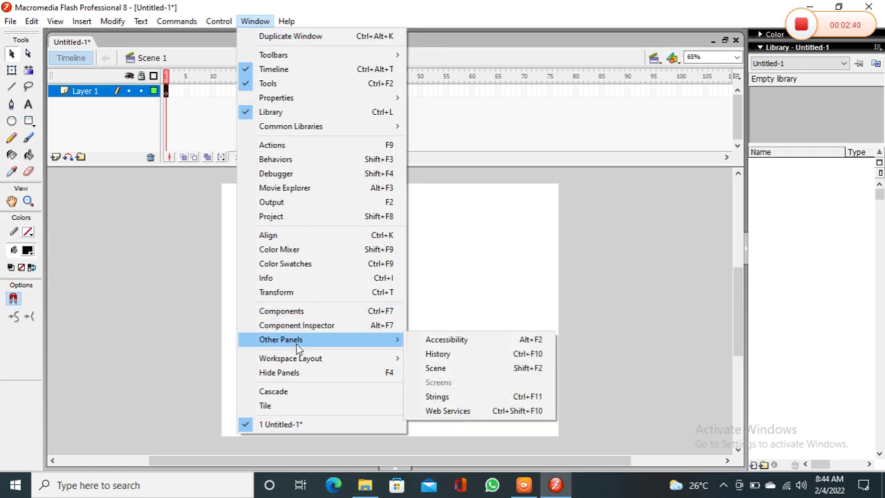
mouse_move(298, 358)
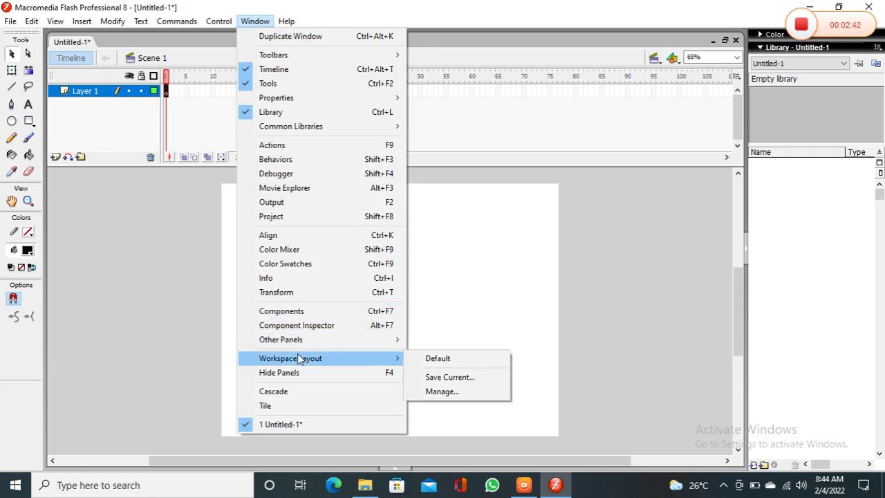
mouse_move(349, 342)
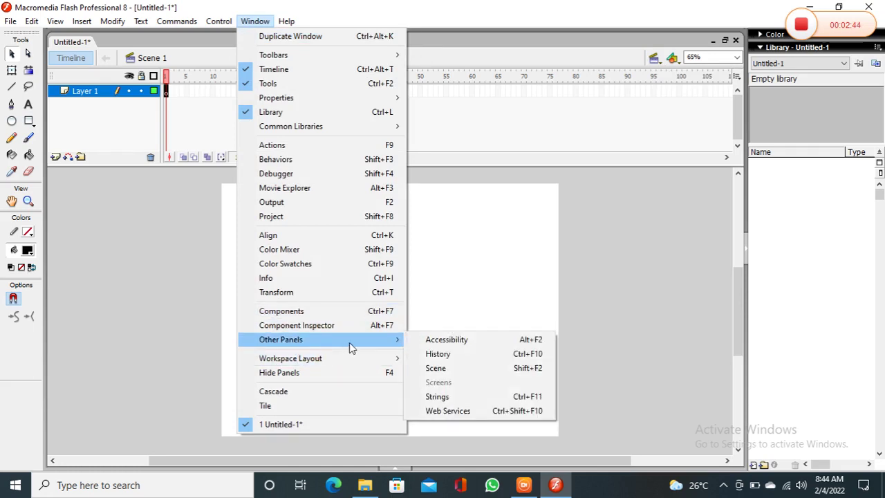
click(436, 371)
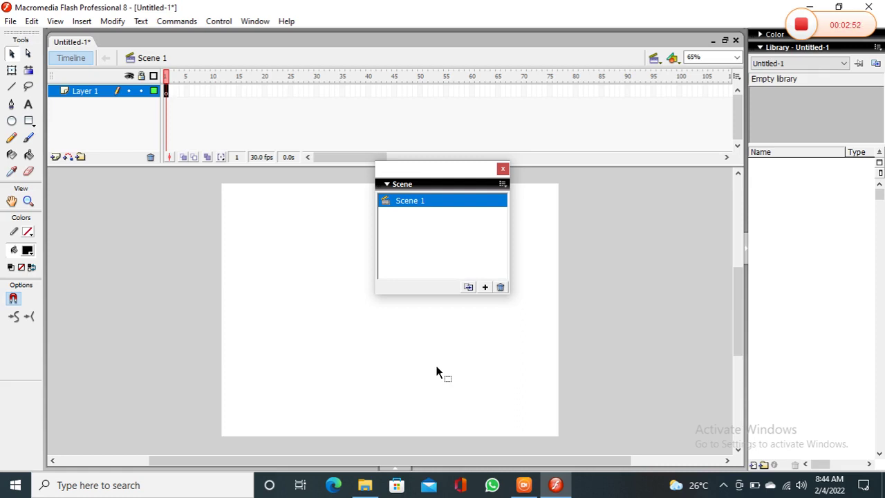
double_click(424, 204)
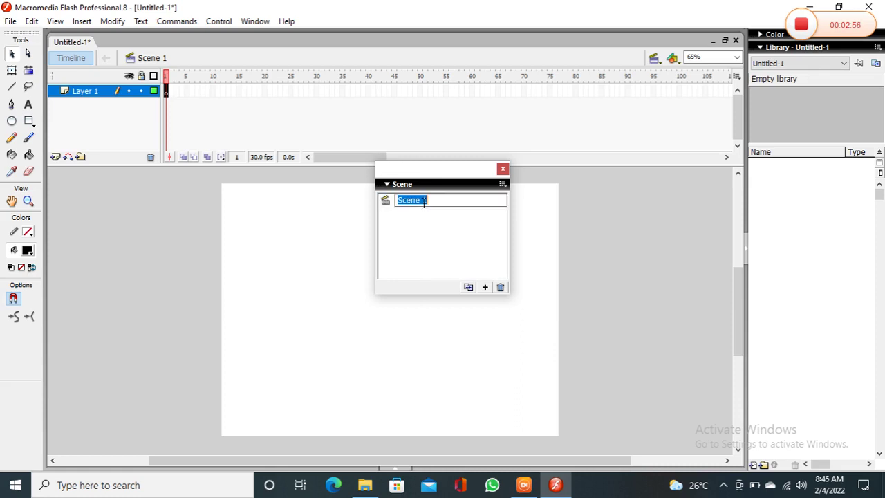
text(loading)
key(Return)
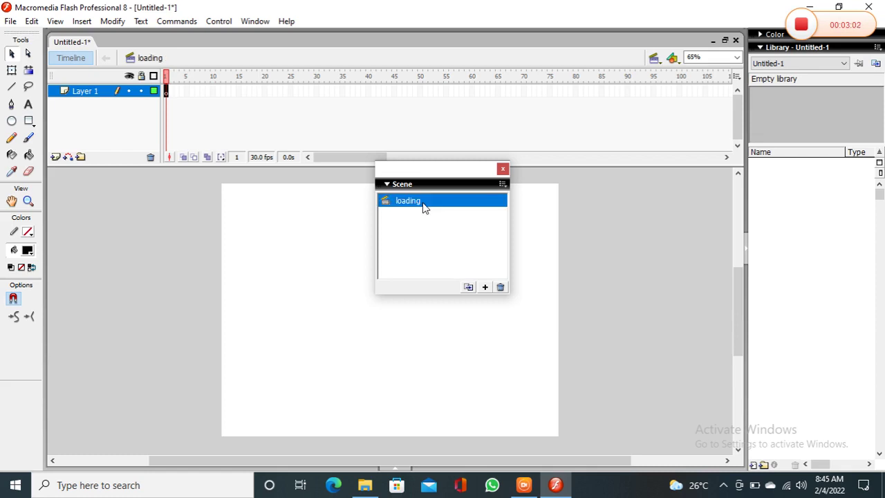
click(503, 170)
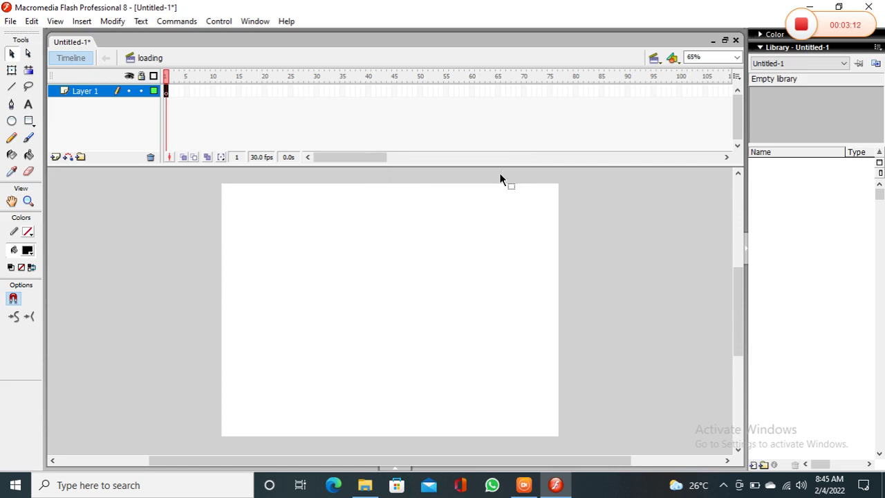
click(661, 62)
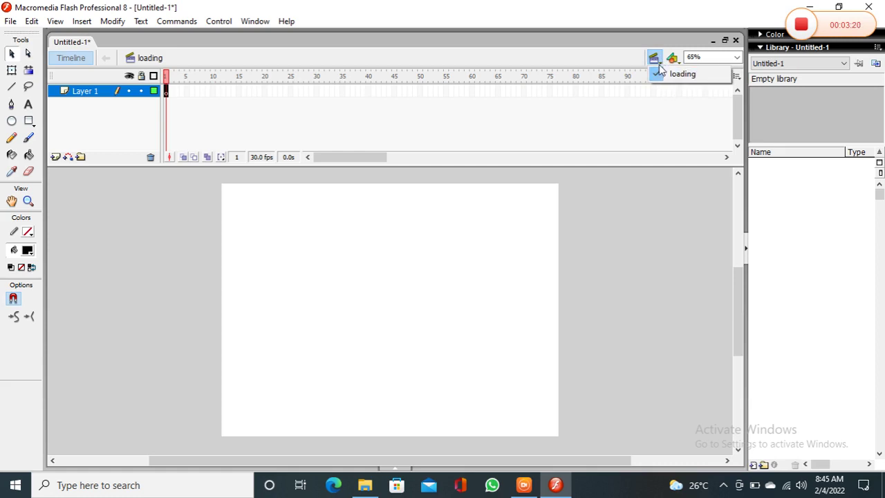
click(667, 74)
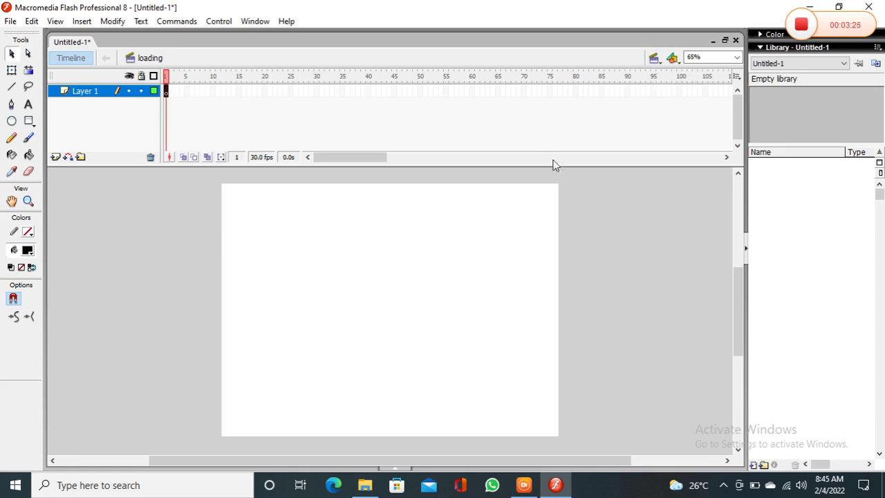
click(655, 59)
Step: Rename Layer 1 as "background"
double_click(85, 92)
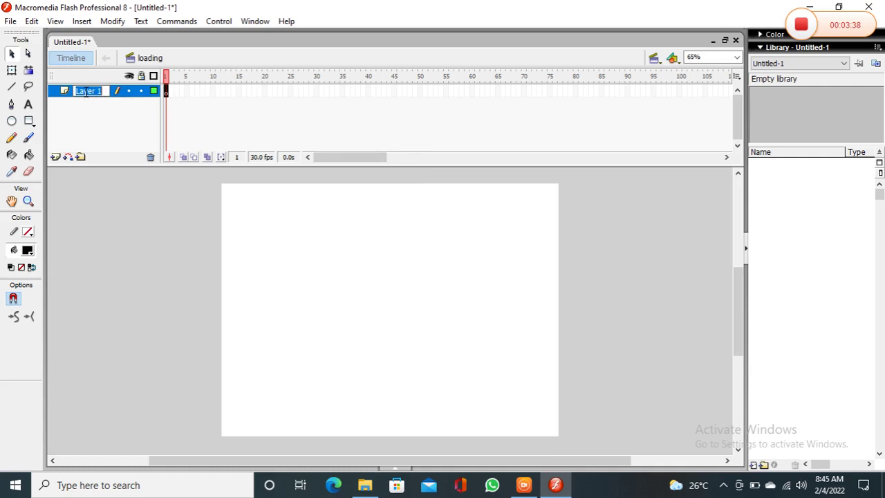
text(bac)
text(kgroun)
text(d)
key(Return)
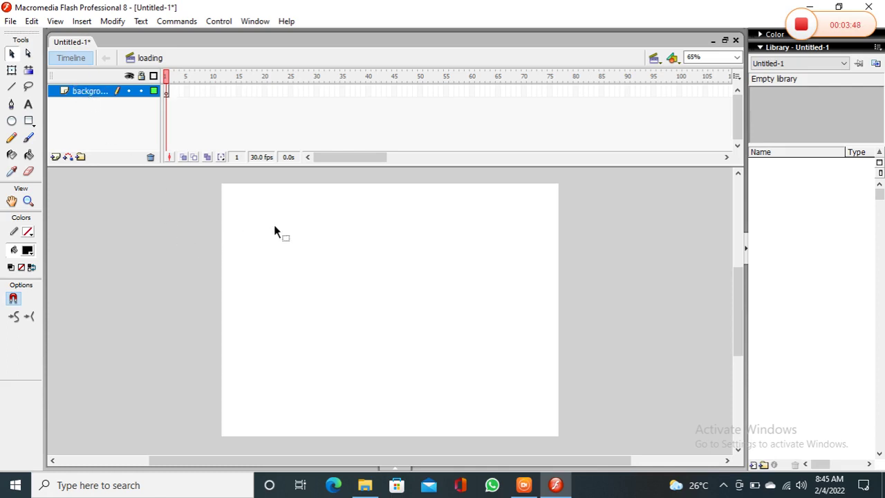
Step: Import the background1 JPG image from the Downloads folder onto the stage
click(14, 22)
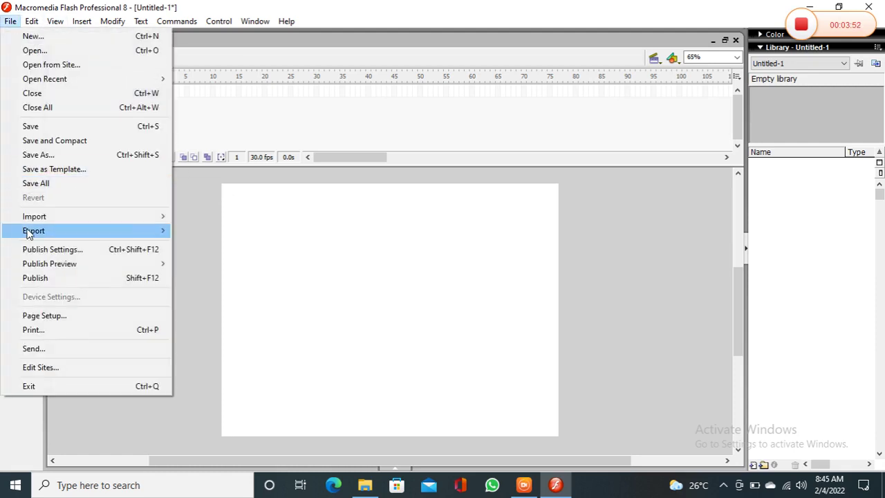
mouse_move(141, 220)
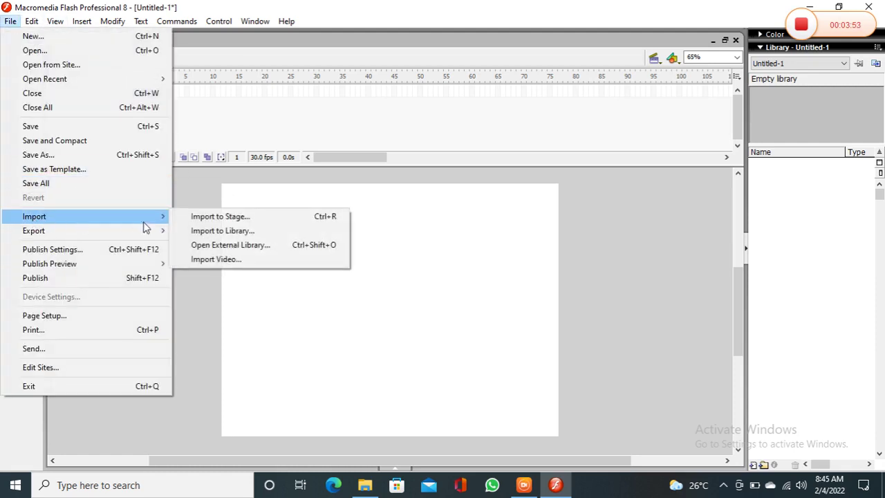
click(220, 217)
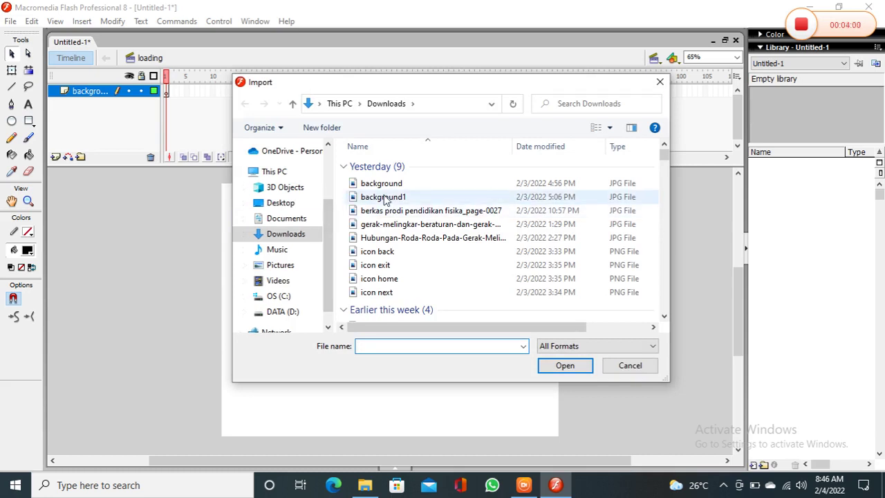
click(385, 198)
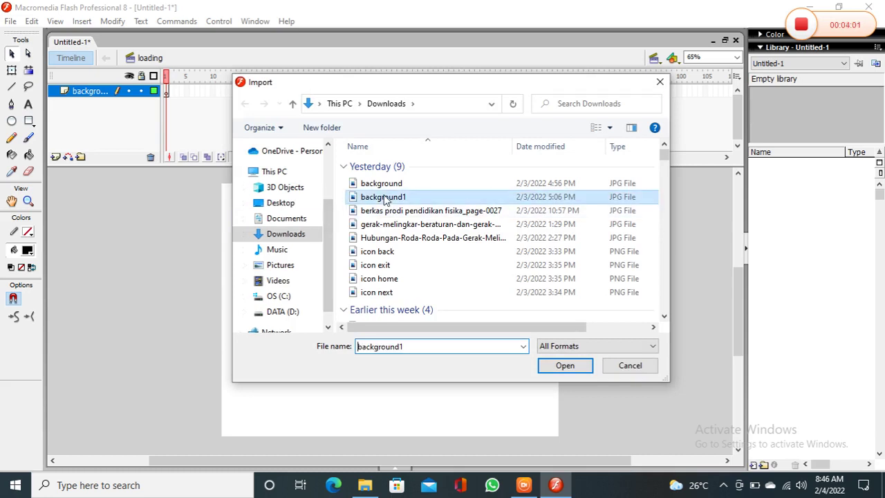
click(565, 366)
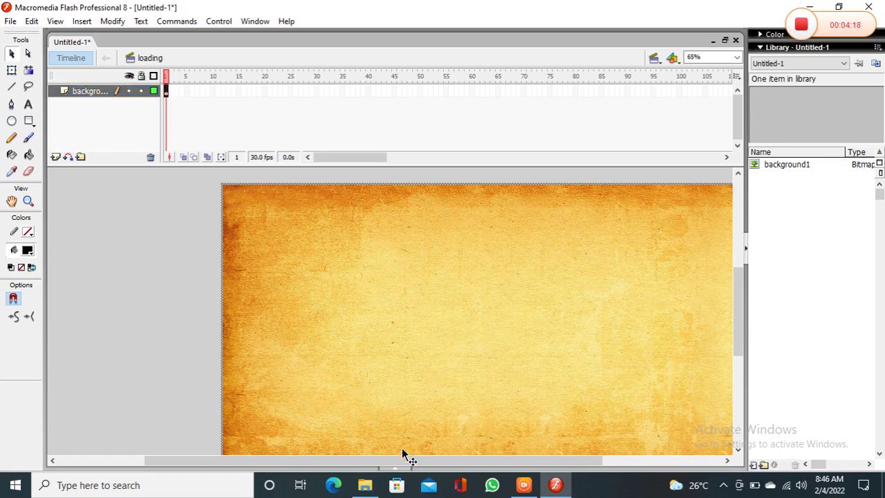
Step: Resize the imported background image to 800 wide and 600 high
click(393, 470)
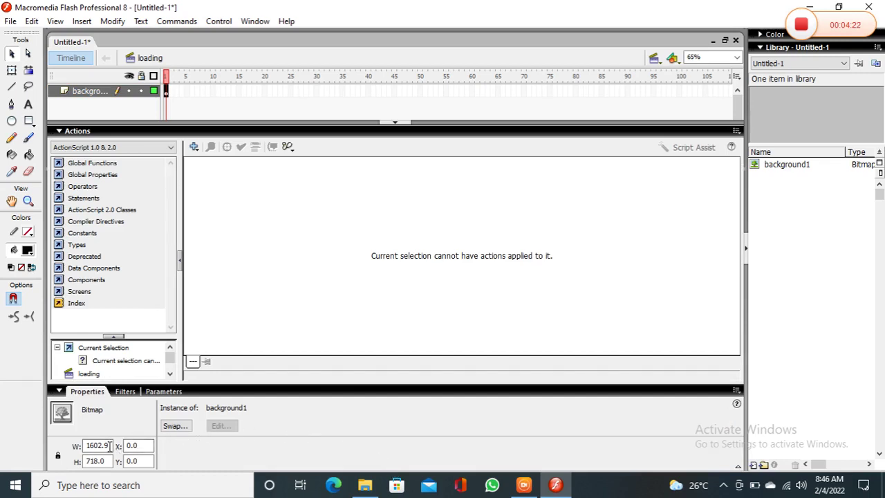
drag(109, 446, 89, 443)
text(800)
key(Return)
drag(110, 462, 87, 462)
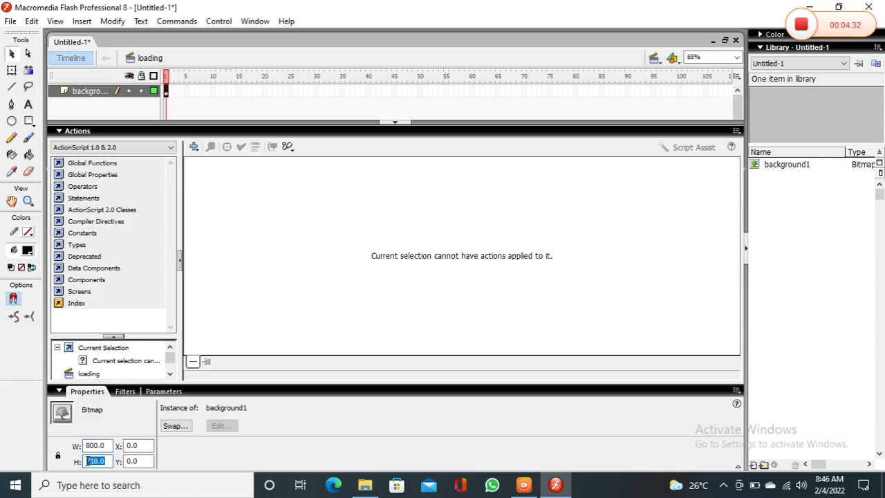
text(600)
key(Return)
Step: Set the background image's position to X 0.0 and Y 0.0, and deselect it on the stage
click(144, 448)
key(ctrl+a)
text(0.)
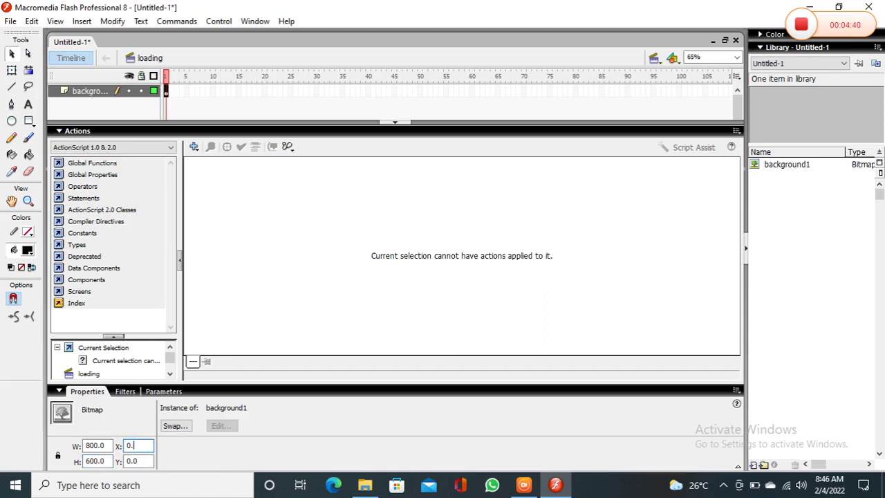
text(0)
key(Return)
click(148, 461)
double_click(147, 465)
text(0.0)
double_click(125, 462)
click(395, 123)
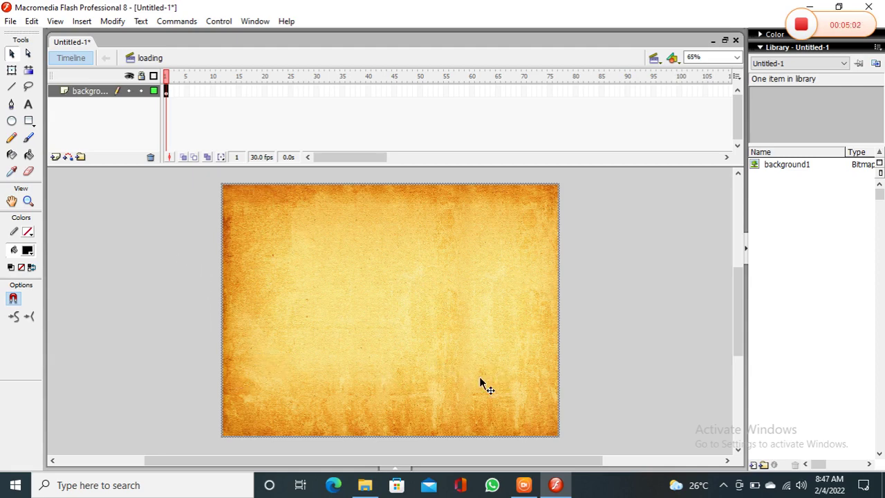
click(116, 252)
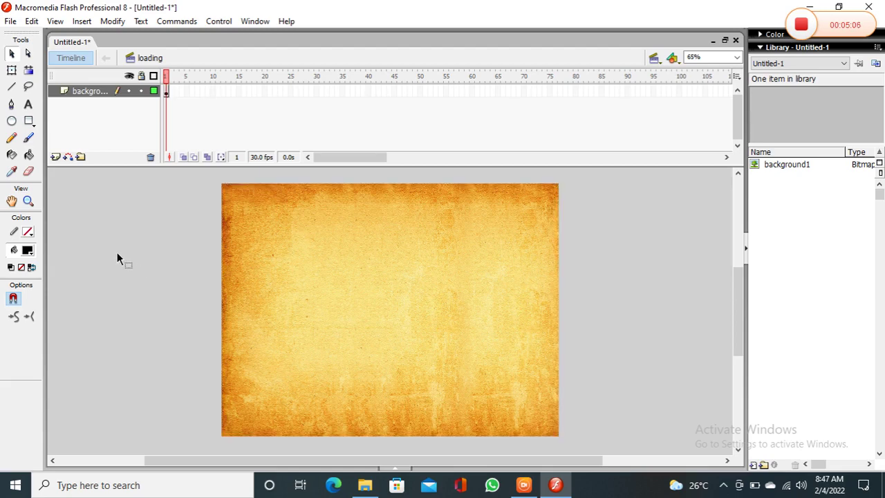
Step: Add a new layer above the background layer and name it "kotak"
click(56, 157)
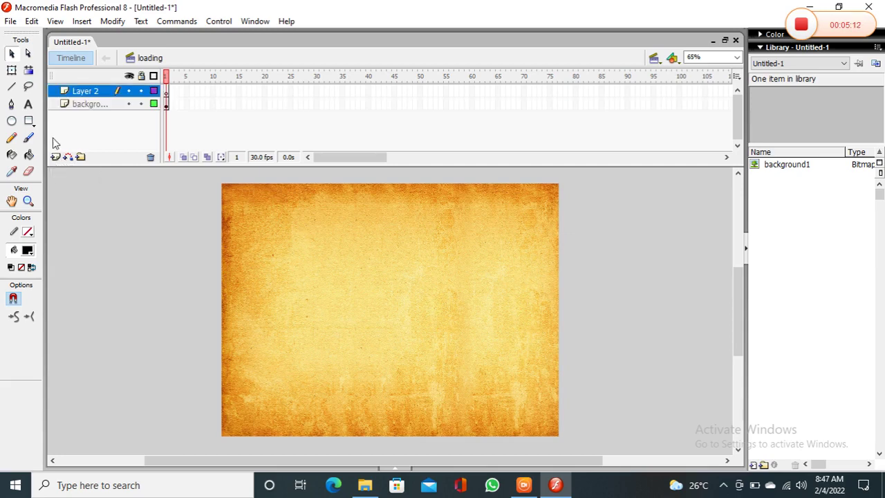
double_click(83, 93)
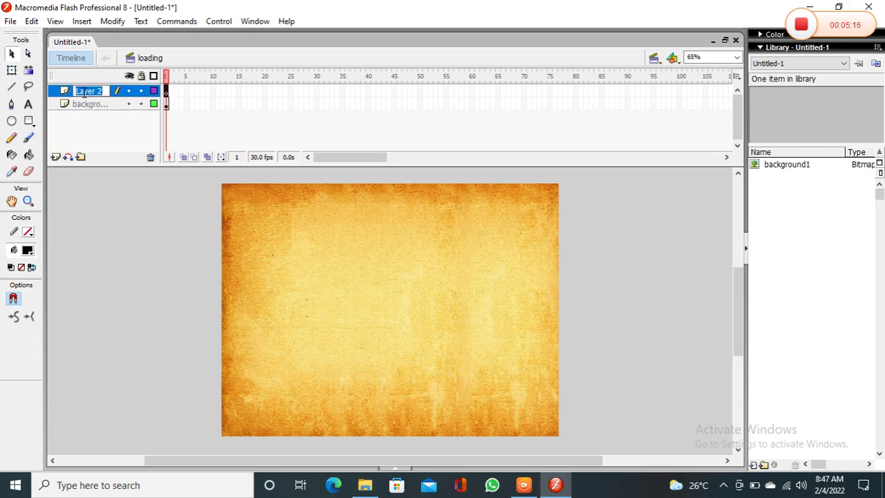
text(kotak)
key(Return)
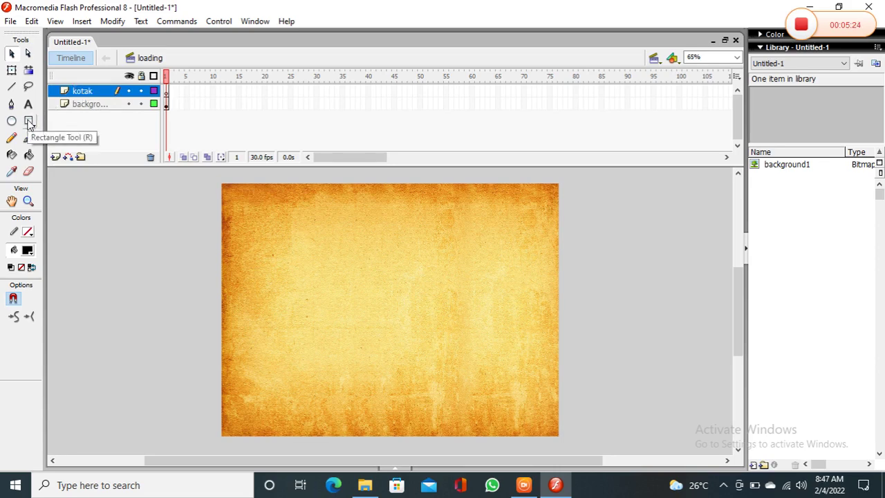
Step: Draw a long, thin black rectangle with no stroke across the lower part of the stage on the kotak layer
drag(29, 123, 32, 140)
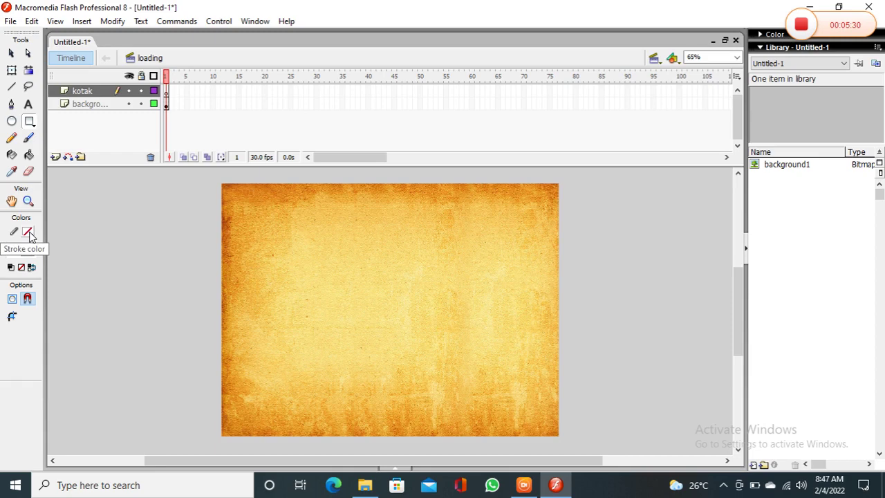
click(28, 234)
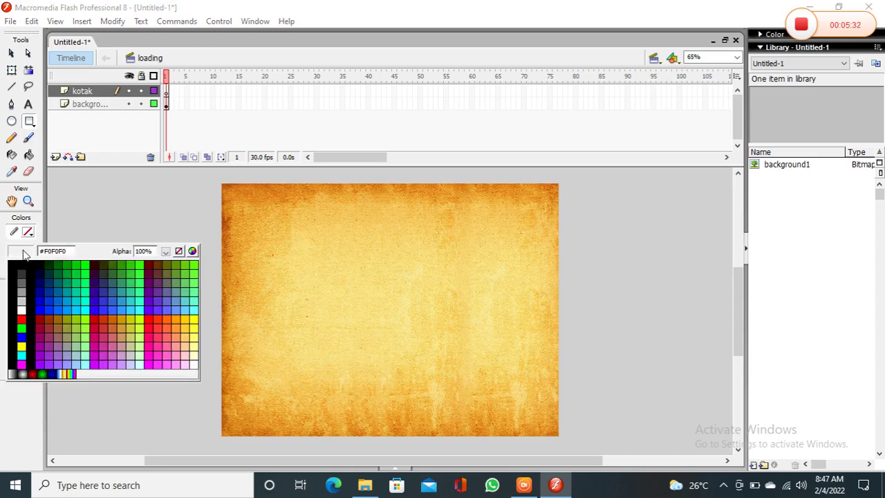
click(179, 252)
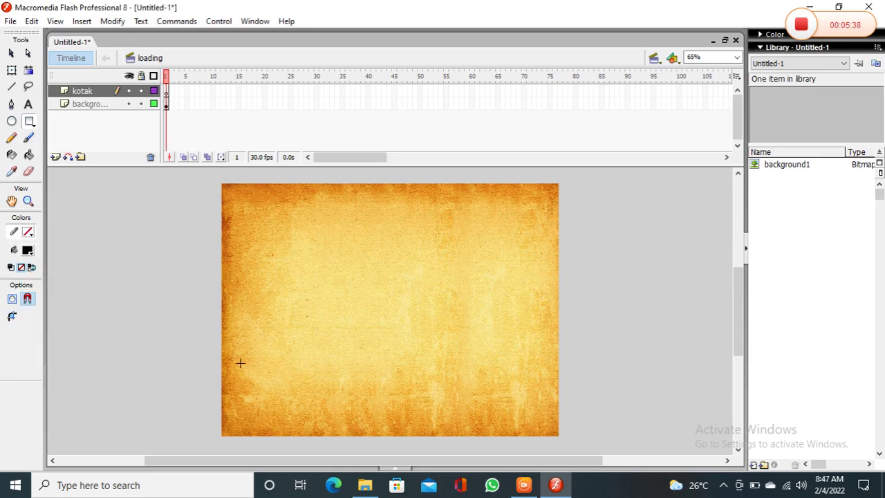
mouse_move(240, 362)
mouse_down()
mouse_move(500, 360)
mouse_move(534, 342)
mouse_up()
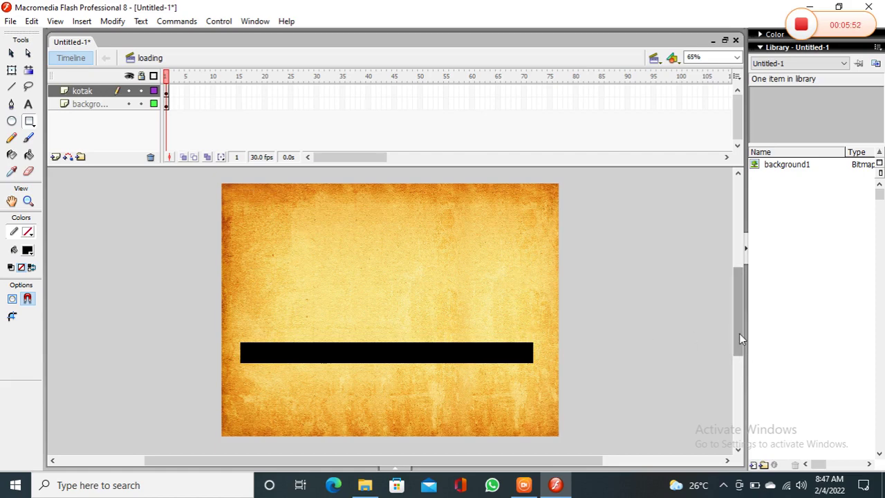
mouse_move(739, 333)
mouse_down()
mouse_move(739, 347)
mouse_move(736, 327)
mouse_up()
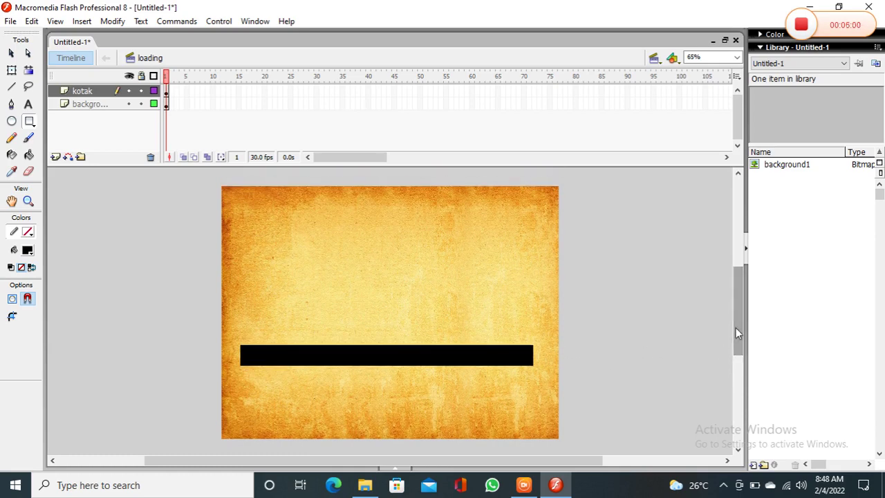
Step: Create a motion tween on kotak's first frame and shrink the bar to a small block anchored at its left end
right_click(169, 94)
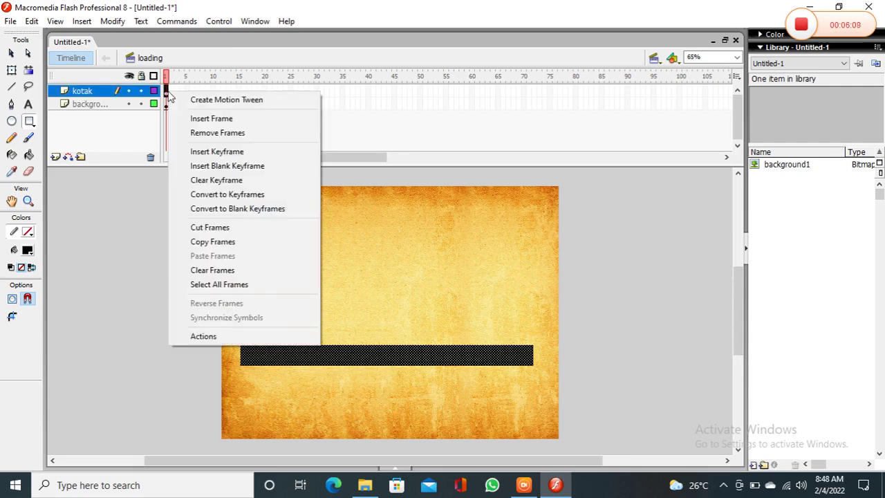
click(213, 101)
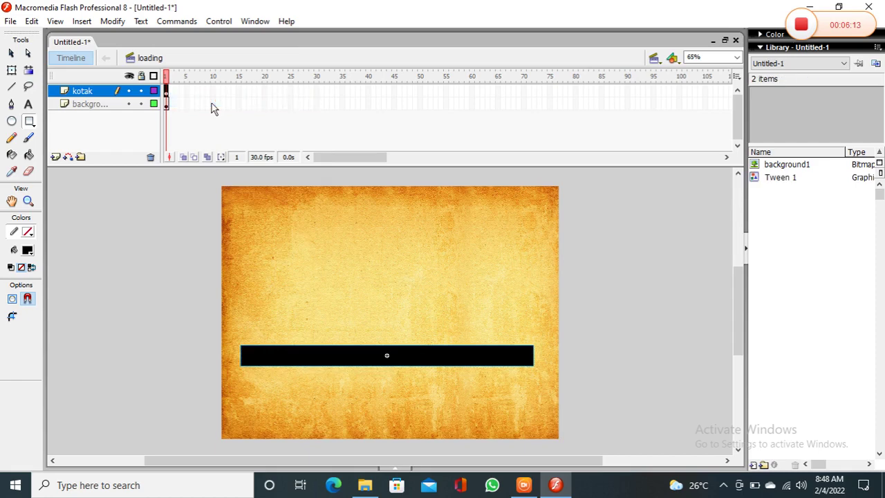
click(10, 71)
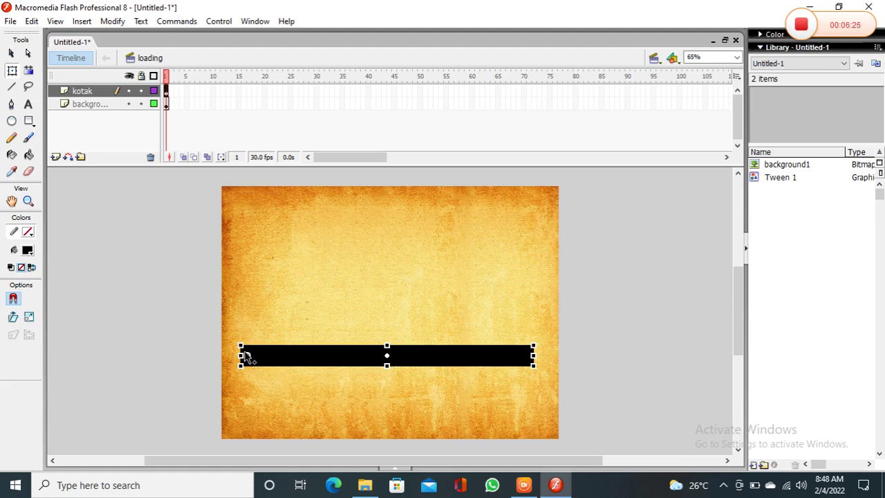
drag(243, 357, 240, 355)
drag(531, 357, 252, 340)
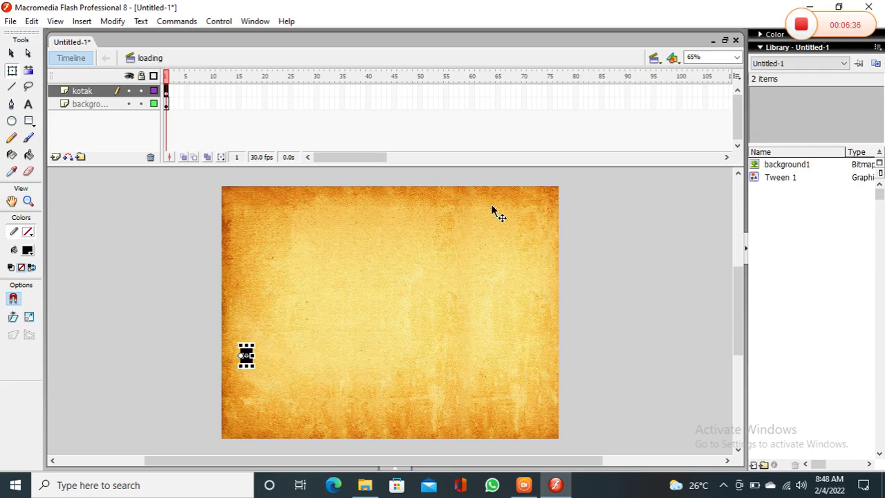
Step: Insert a keyframe at frame 80 of the kotak layer and stretch the block rightward into a full-length bar there
right_click(576, 92)
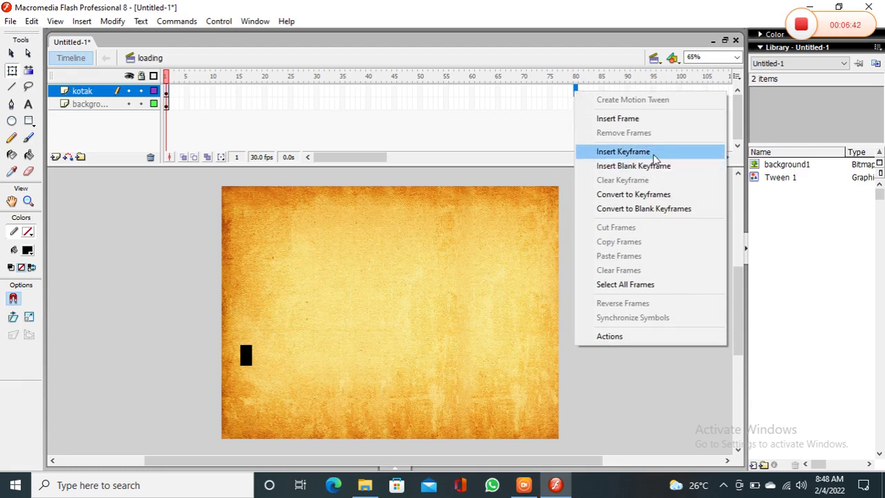
click(623, 151)
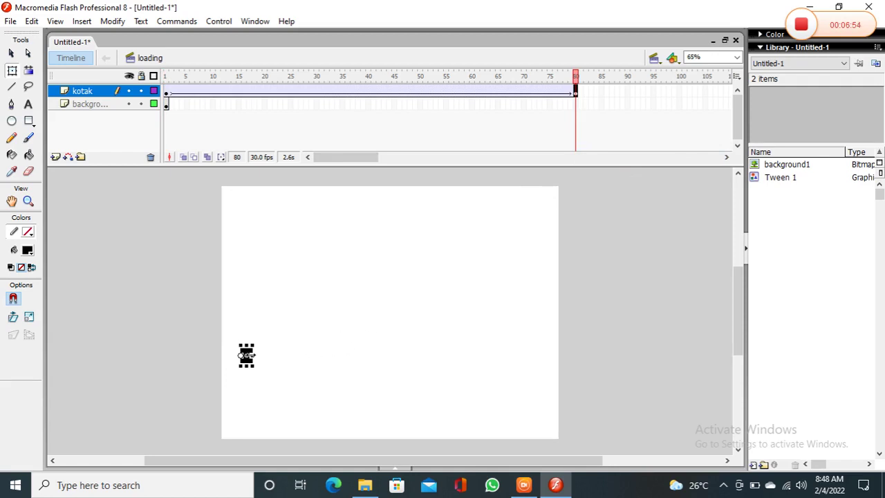
drag(246, 355, 533, 372)
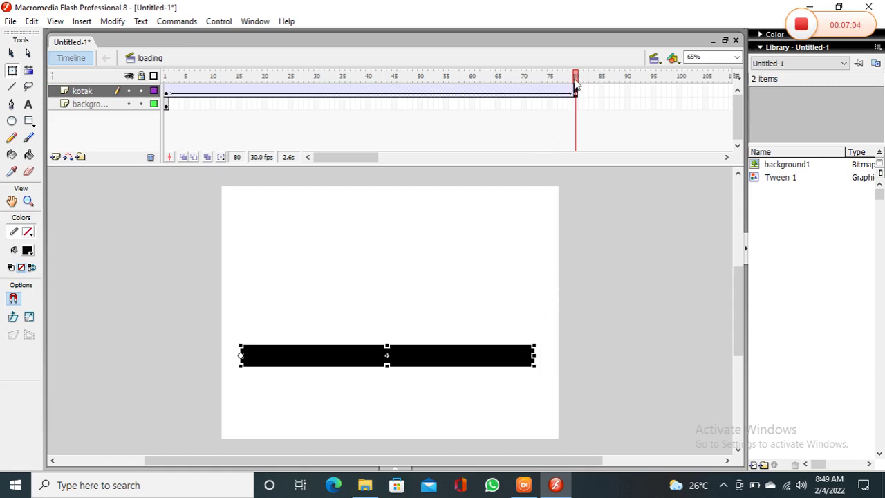
drag(576, 83, 585, 168)
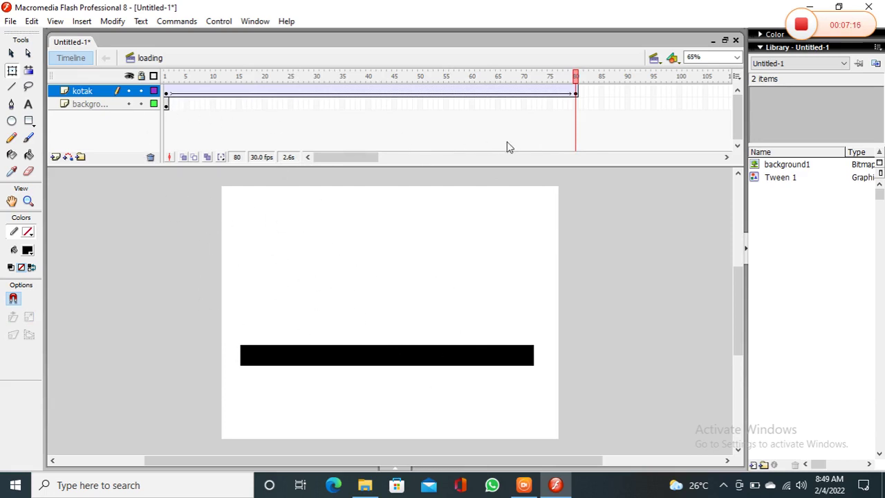
Step: Insert a keyframe at frame 80 of the background layer
right_click(578, 107)
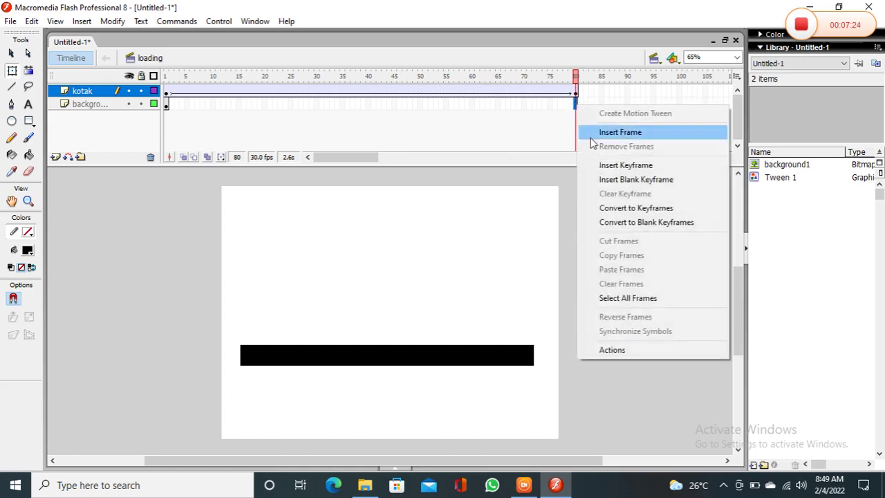
click(606, 167)
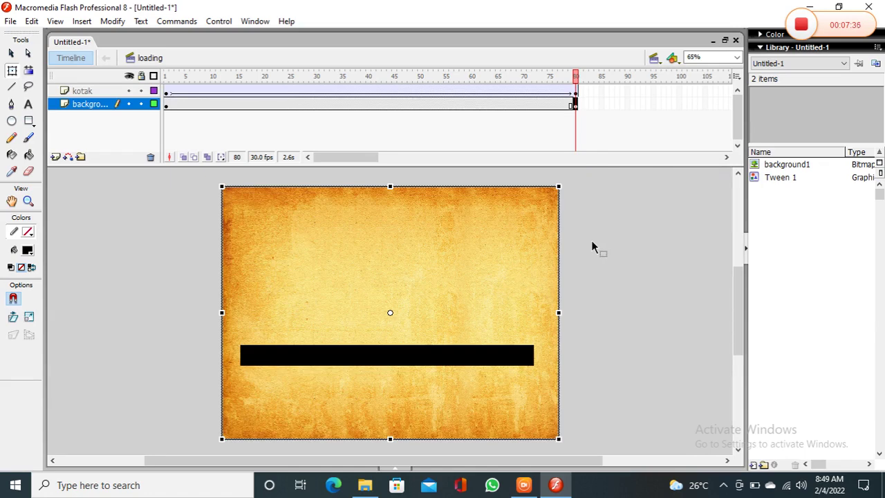
Step: Test the movie to preview the growing bar, close the preview, and deselect the background image
key(ctrl+Return)
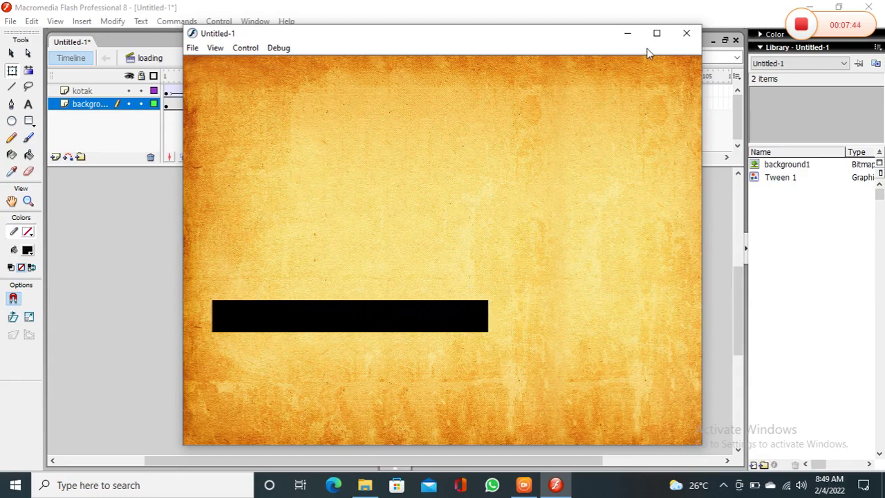
click(688, 36)
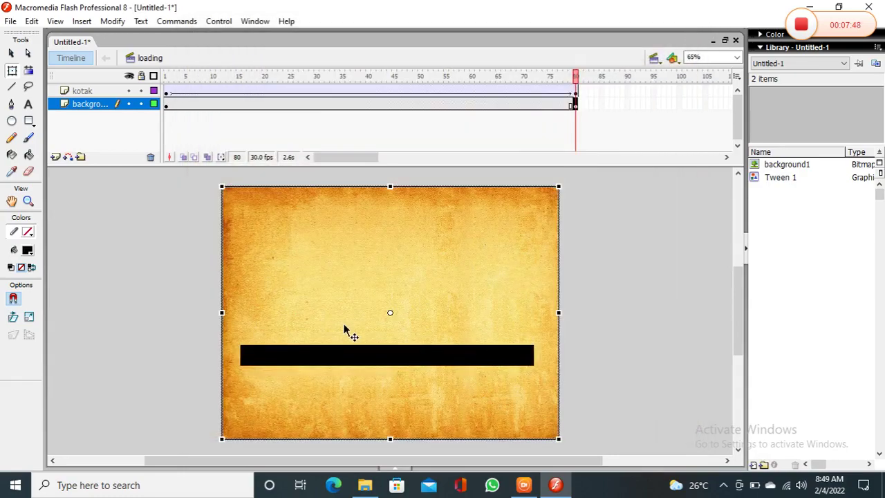
click(145, 329)
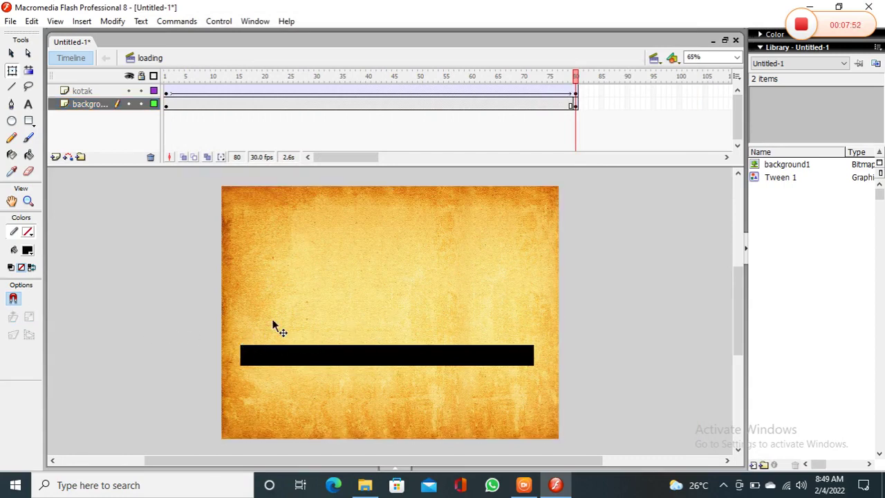
Step: Add a new layer above the background layer and rename it "loading"
click(56, 157)
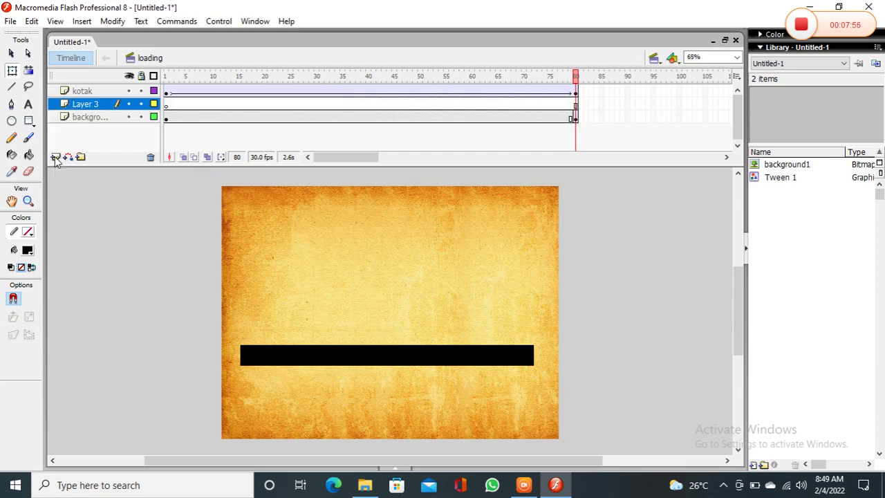
double_click(90, 104)
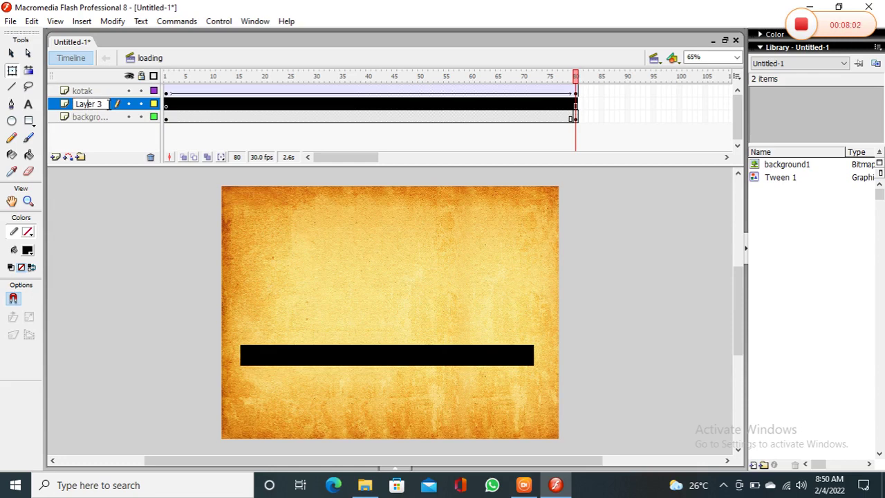
key(Return)
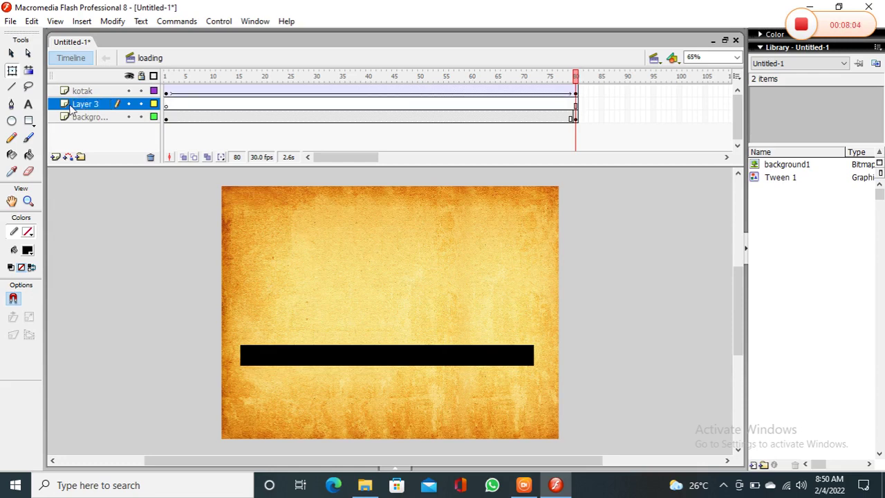
key(o)
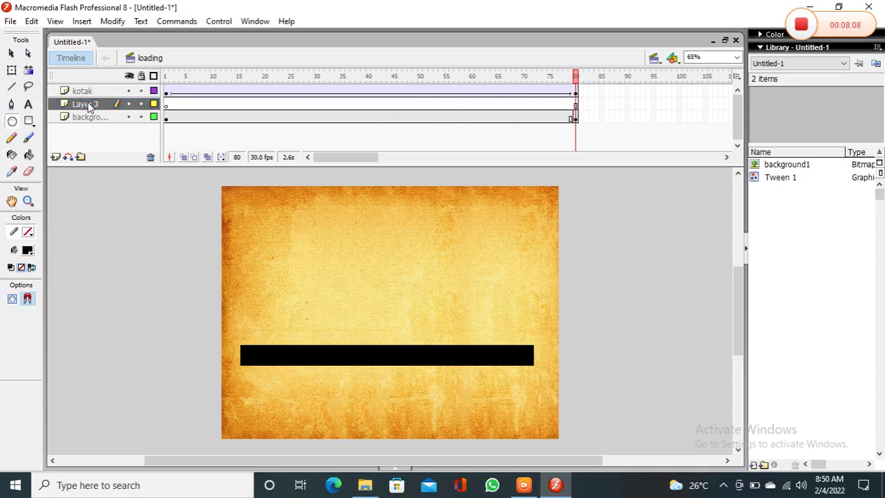
double_click(86, 104)
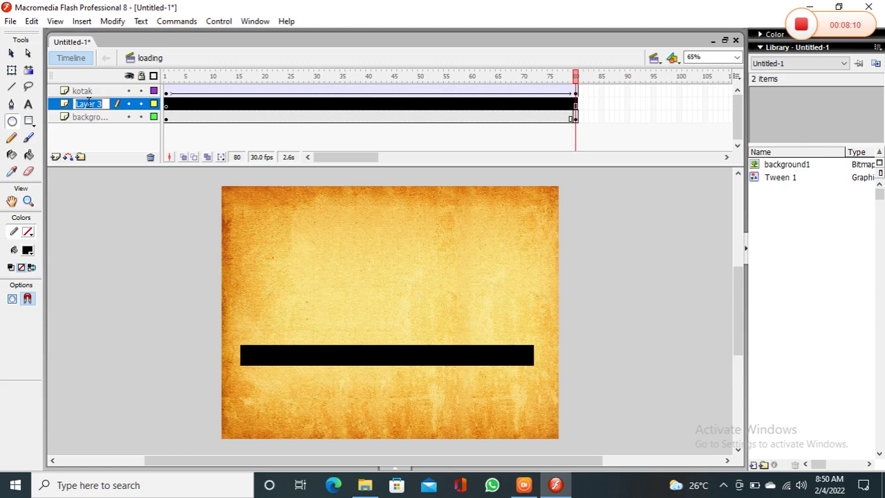
text(loadi)
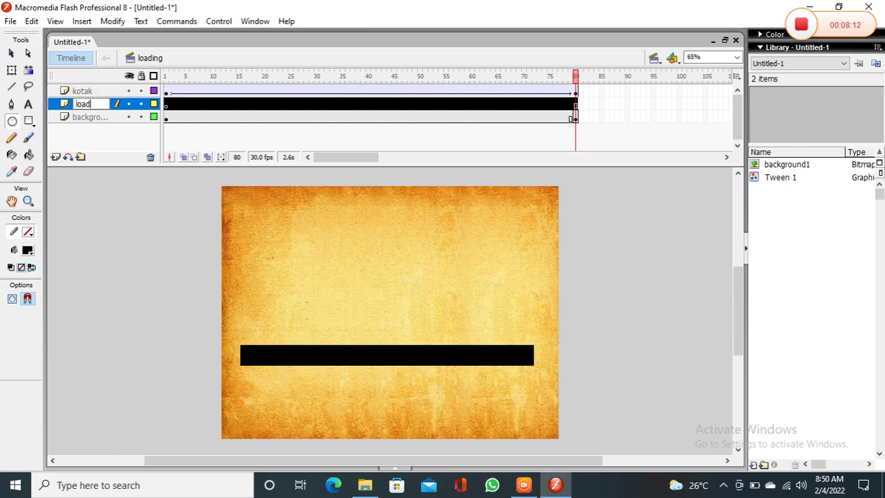
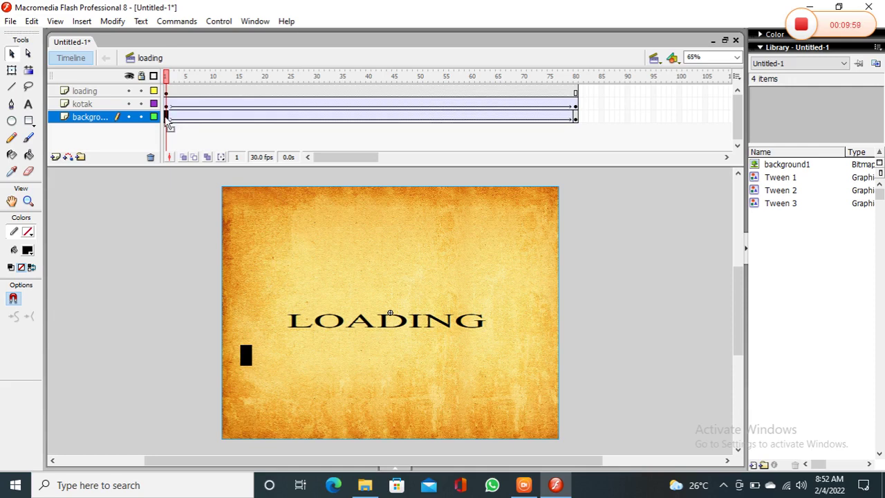
Step: Add an fscommand function to the script of frame 1 in the background layer
right_click(173, 126)
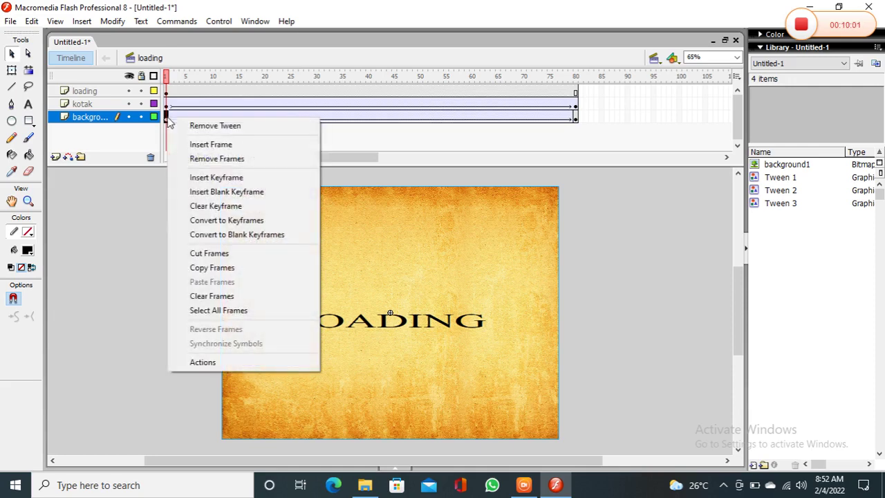
click(229, 362)
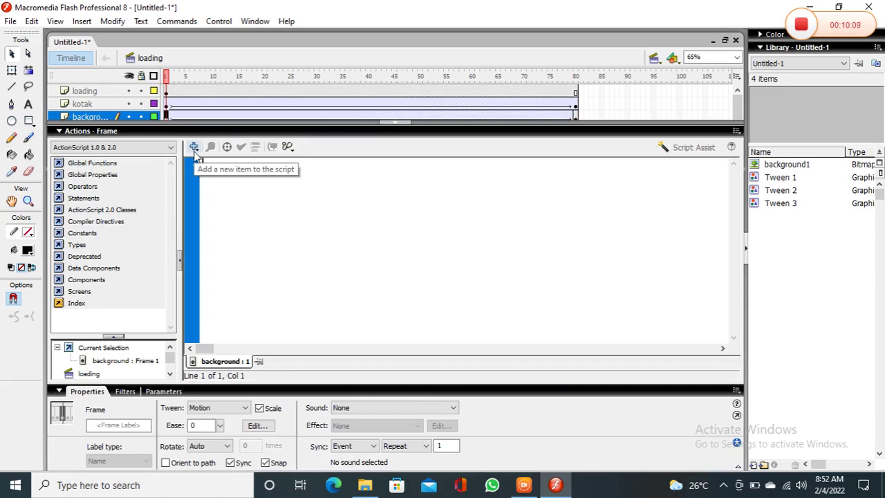
click(194, 148)
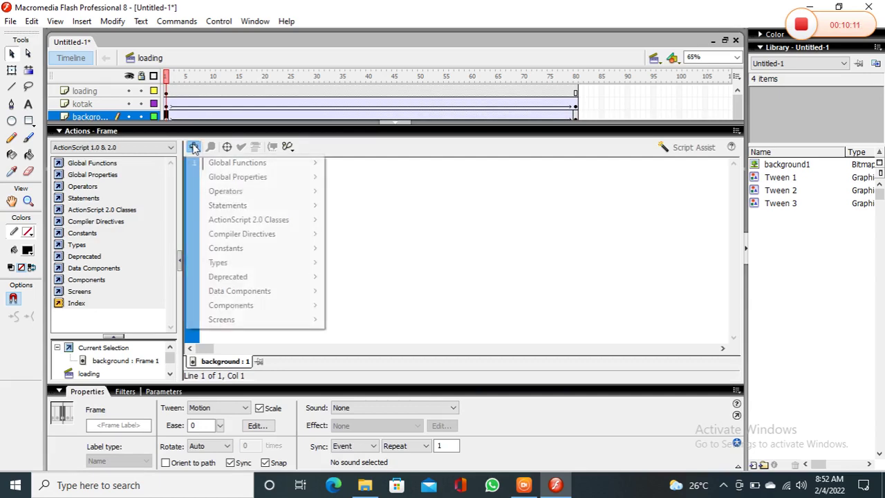
mouse_move(250, 165)
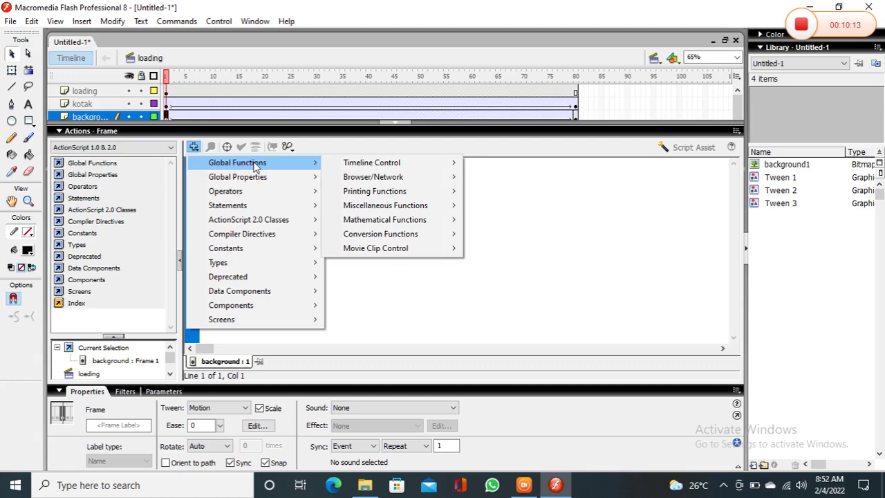
mouse_move(353, 175)
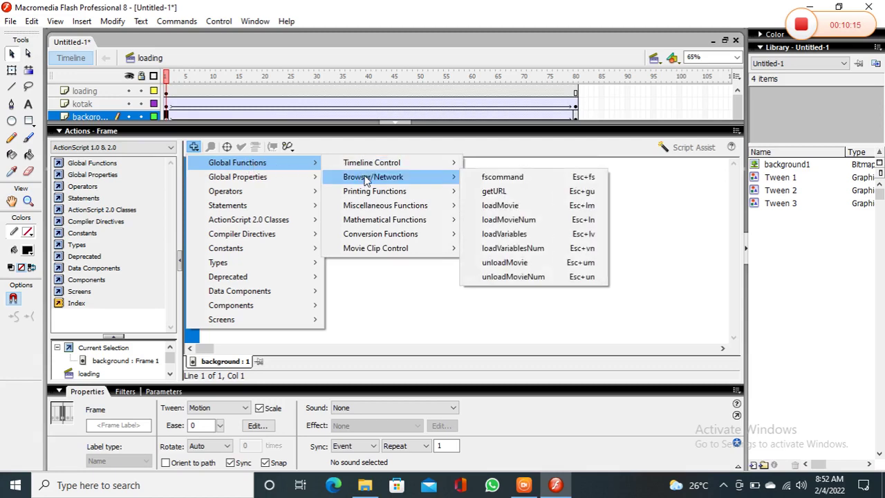
click(495, 178)
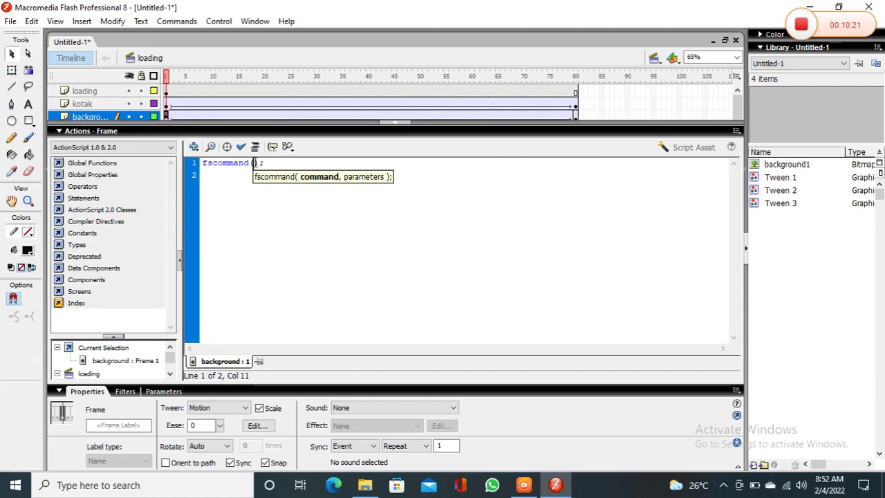
Step: Complete the call as fscommand("fullscreen",true); and check the script's syntax before closing the script editor
text(")
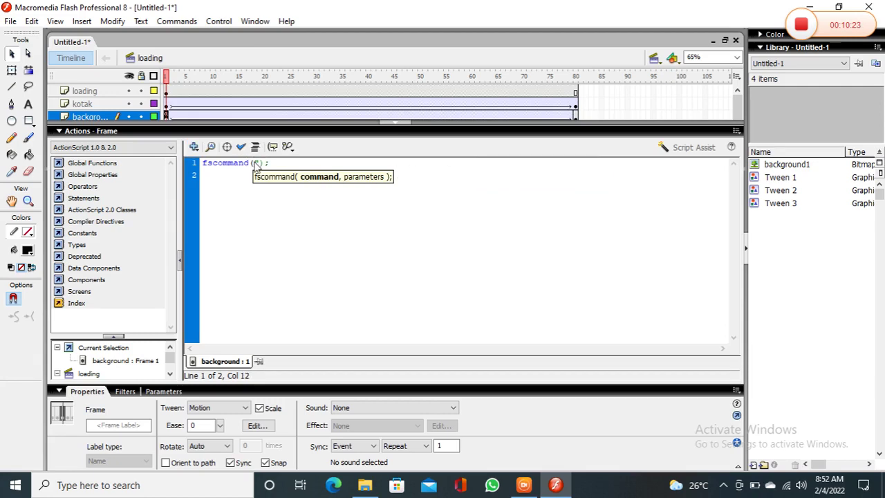
text(f)
key(BackSpace)
text(fullscreen",true)
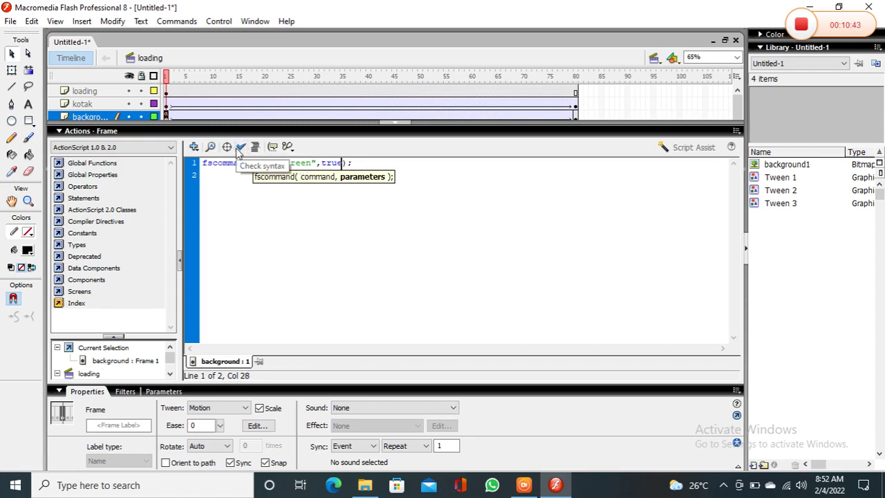
click(240, 148)
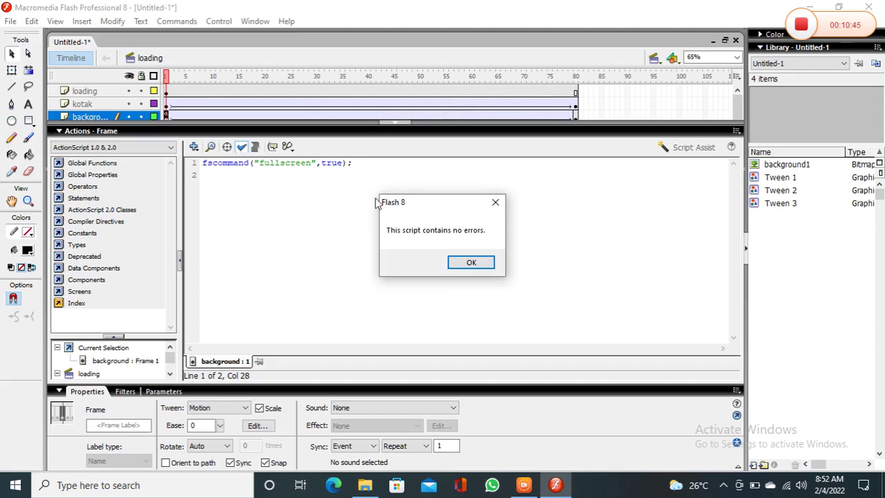
click(470, 263)
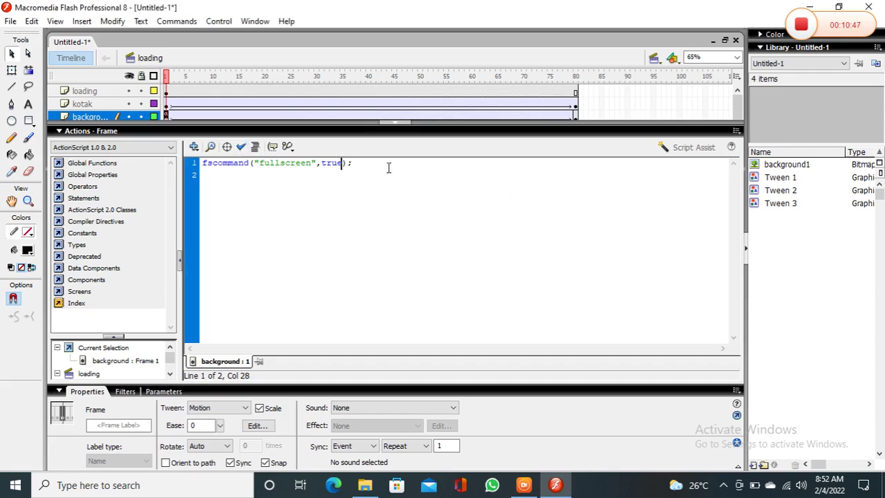
click(393, 125)
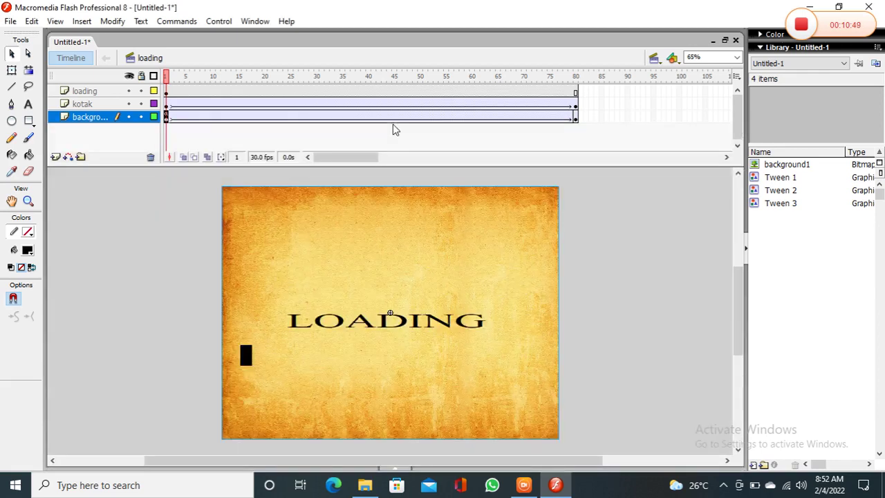
Step: Save the document in the Documents folder as a Flash 8 Document named "selesai"
click(11, 23)
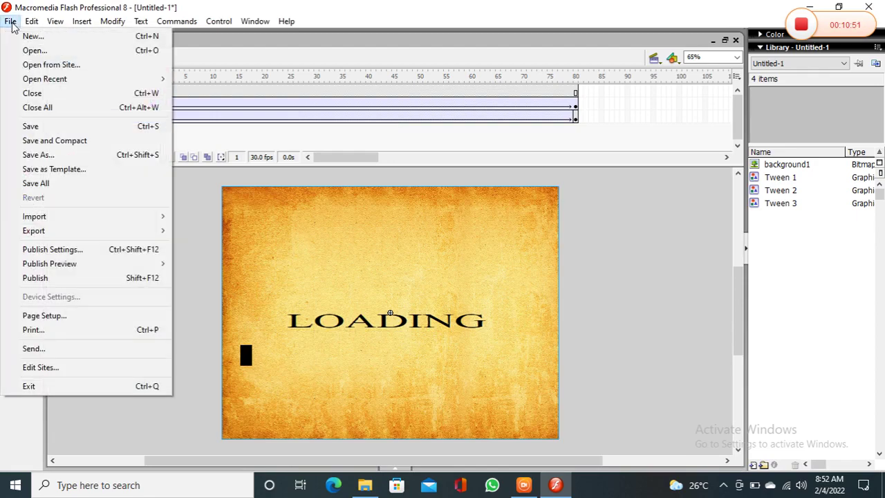
click(11, 126)
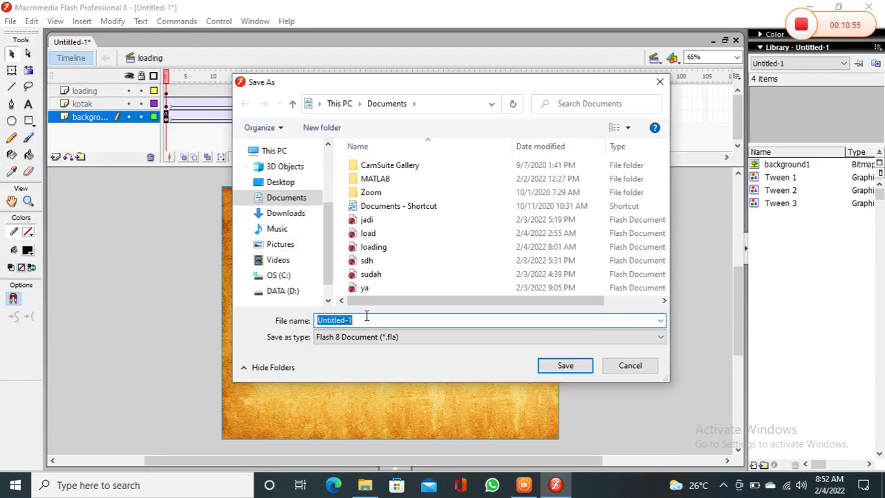
key(BackSpace)
text(selesai)
click(565, 365)
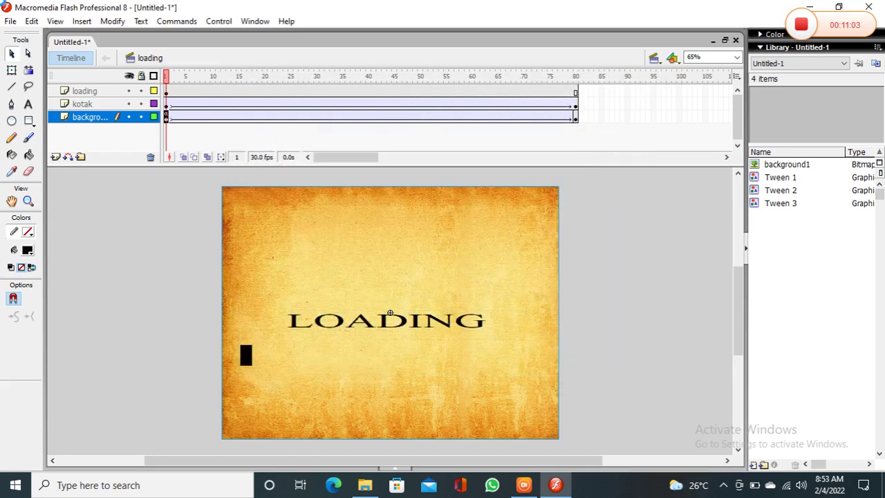
Step: Export the movie as a Flash Movie (*.swf) named "loading selesai" in the Documents folder, keeping the default export settings
click(11, 21)
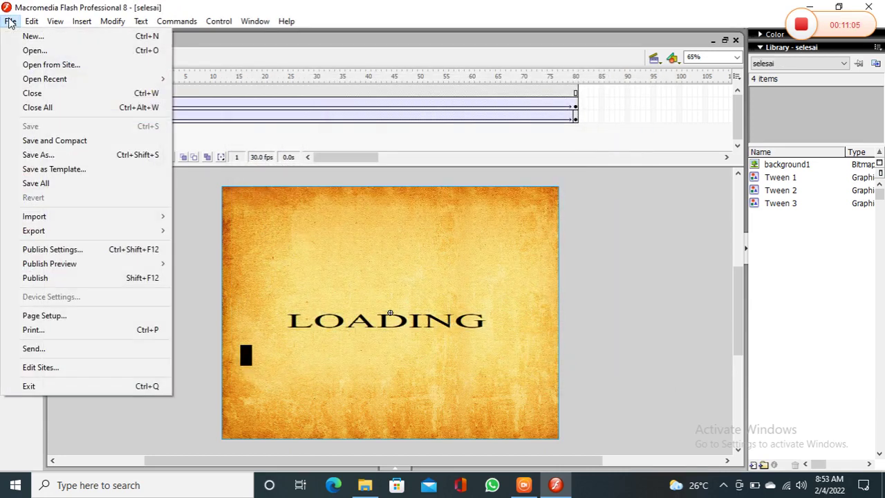
mouse_move(49, 221)
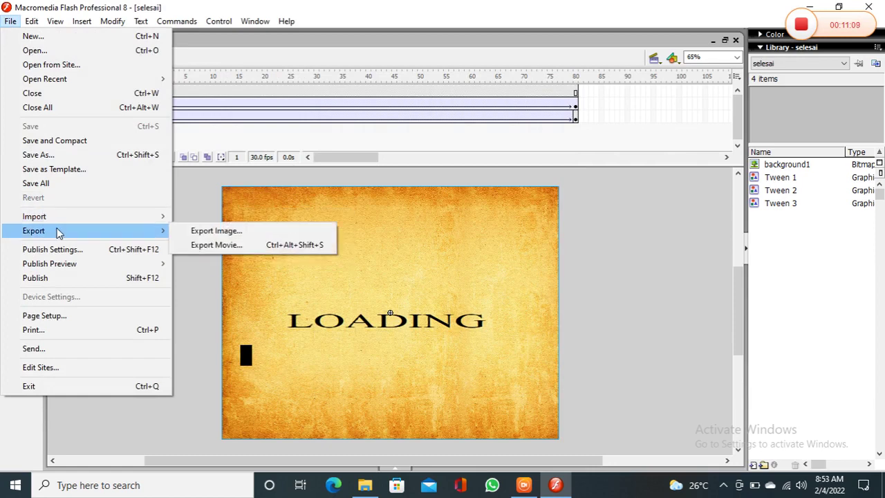
click(193, 247)
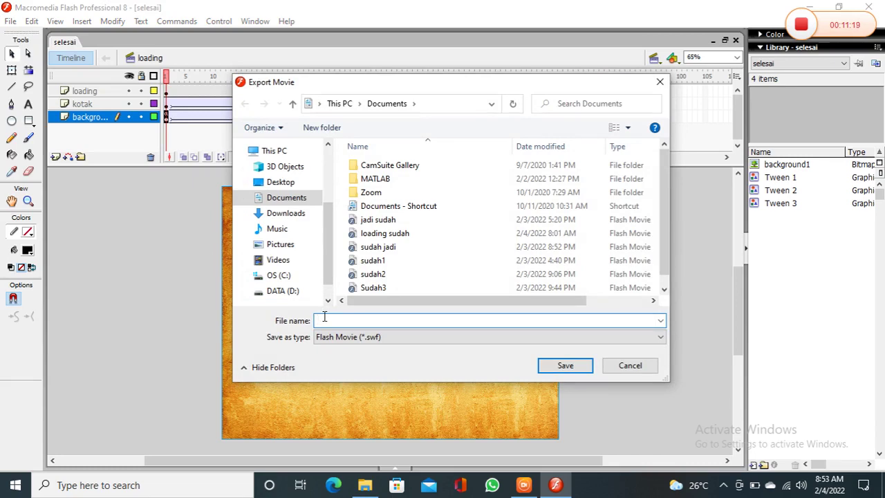
text(loa)
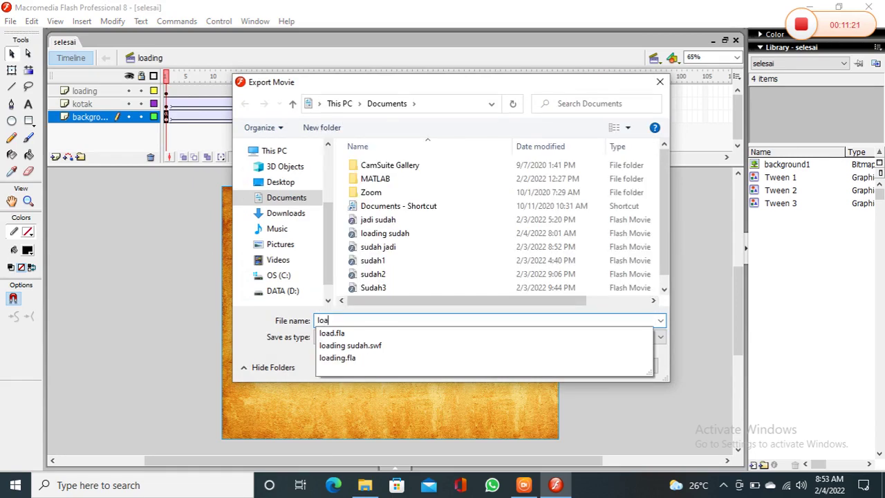
text(ding selesai)
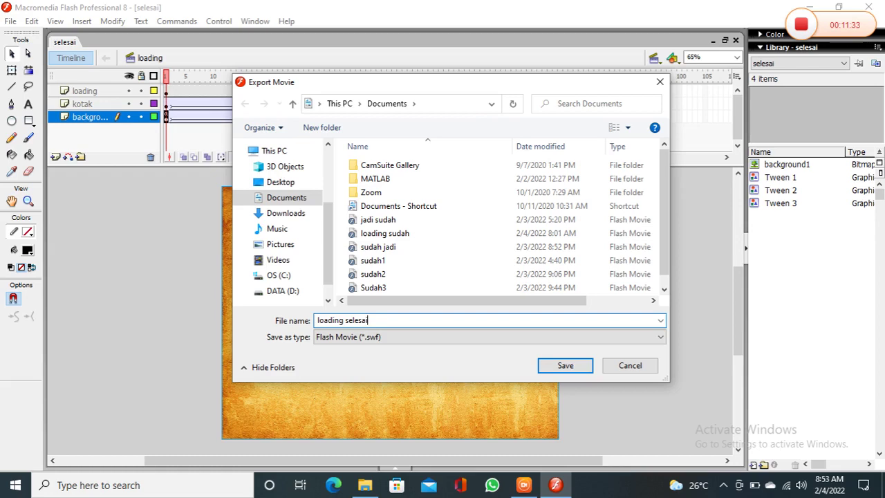
click(566, 367)
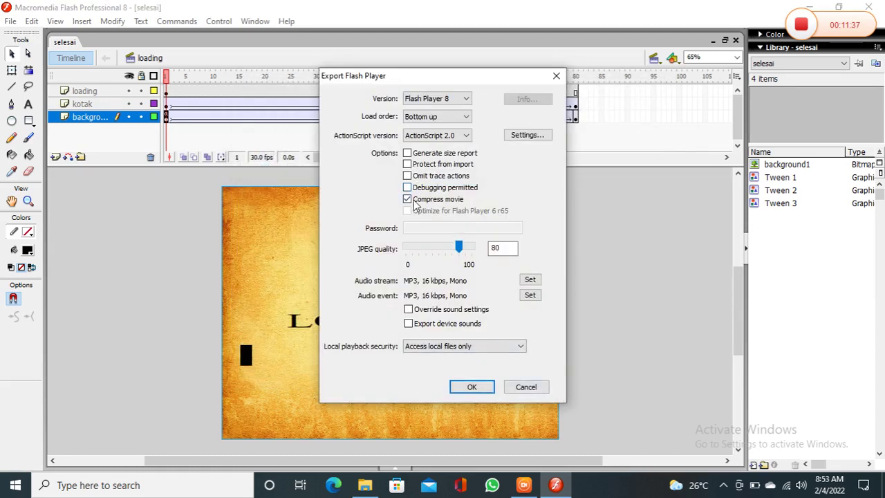
click(472, 388)
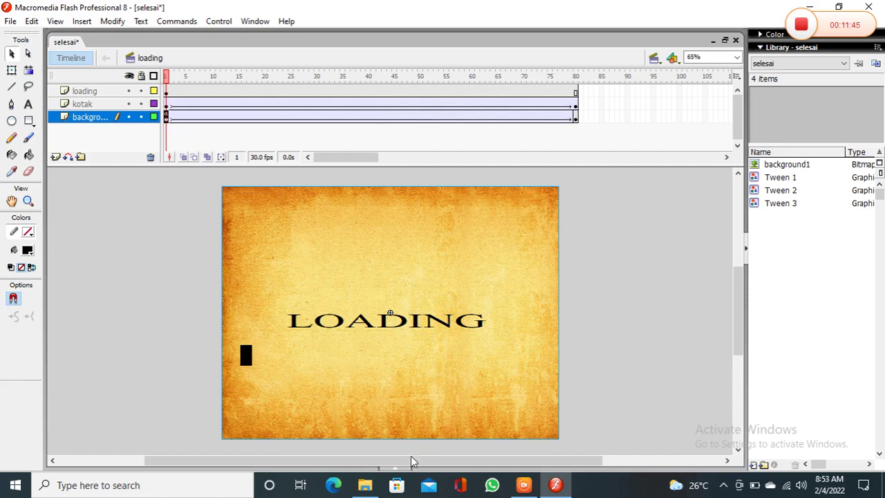
Step: Switch to File Explorer, play the "loading selesai" movie from the Documents folder, leave full screen, and close the player
mouse_move(364, 493)
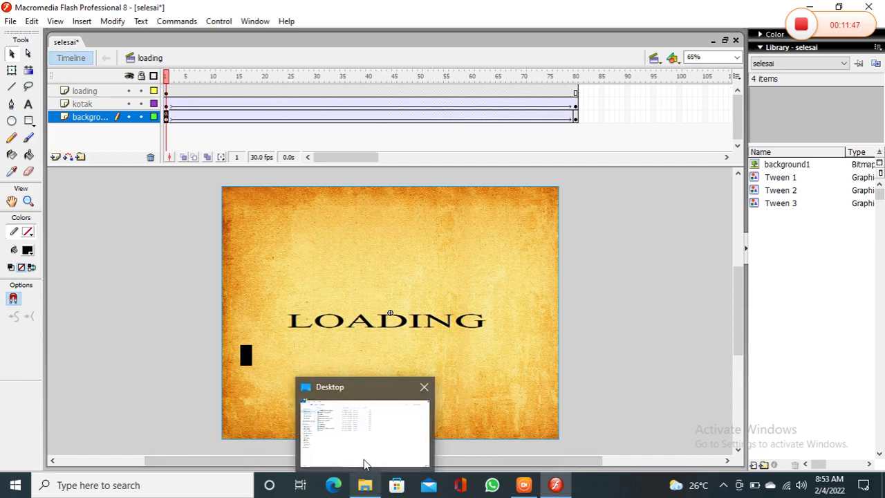
click(364, 459)
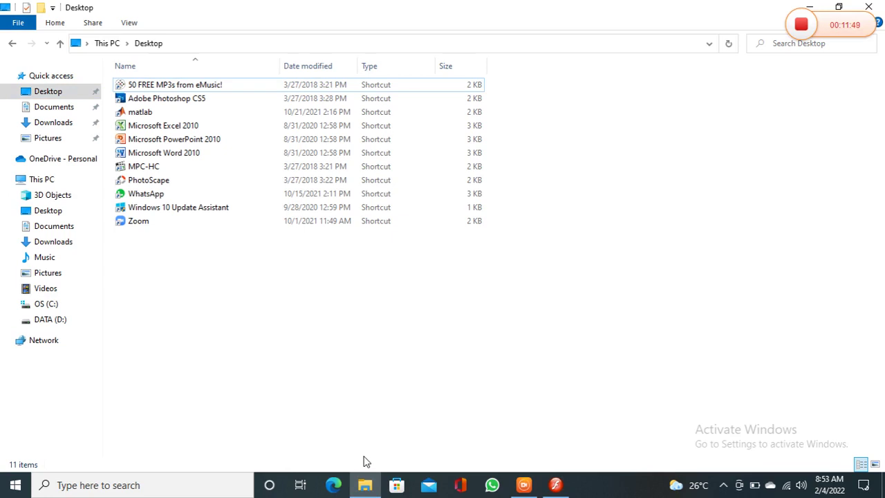
click(56, 109)
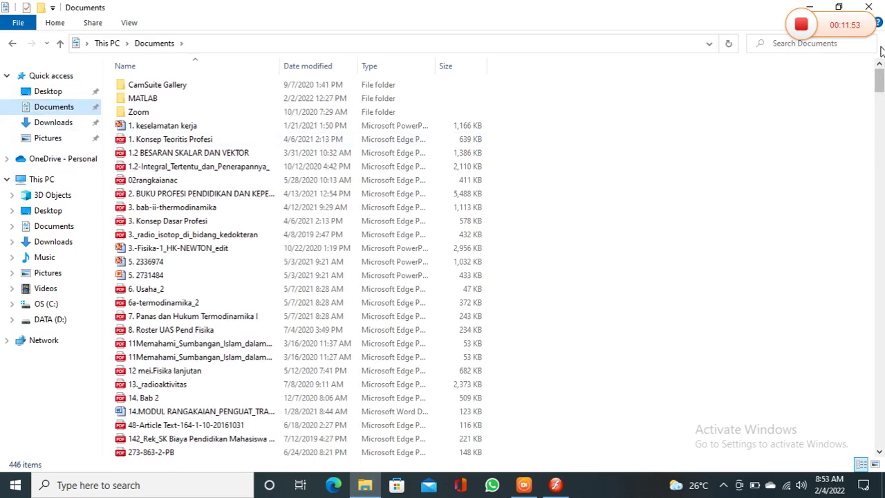
drag(880, 81, 881, 243)
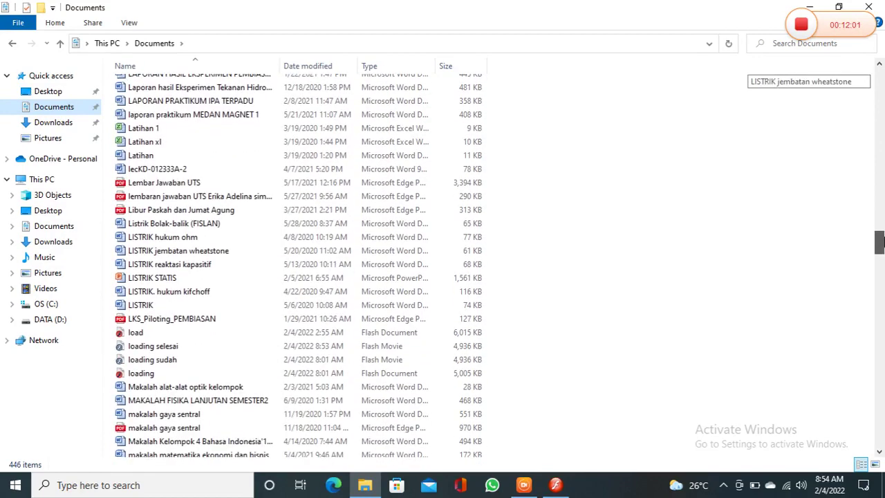
double_click(169, 351)
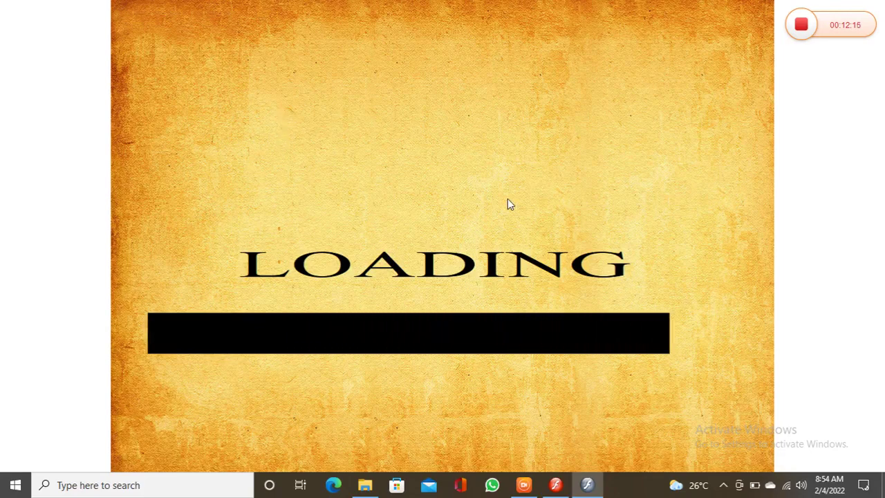
key(Escape)
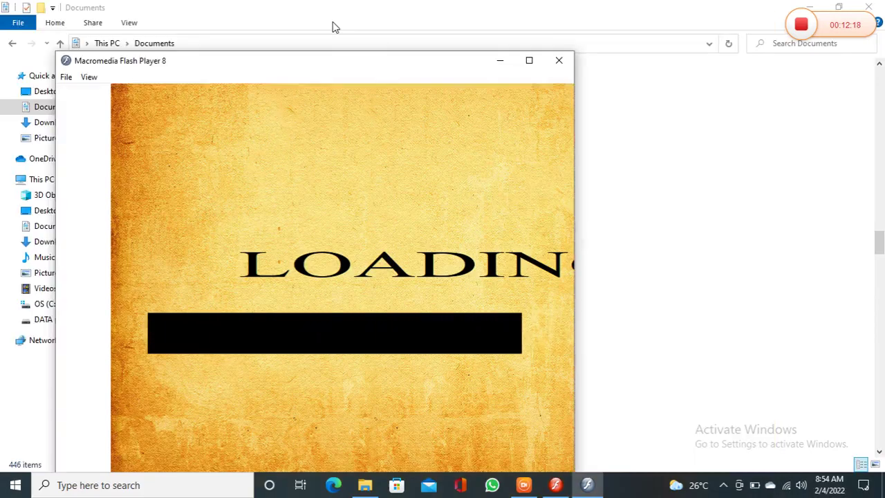
key(Escape)
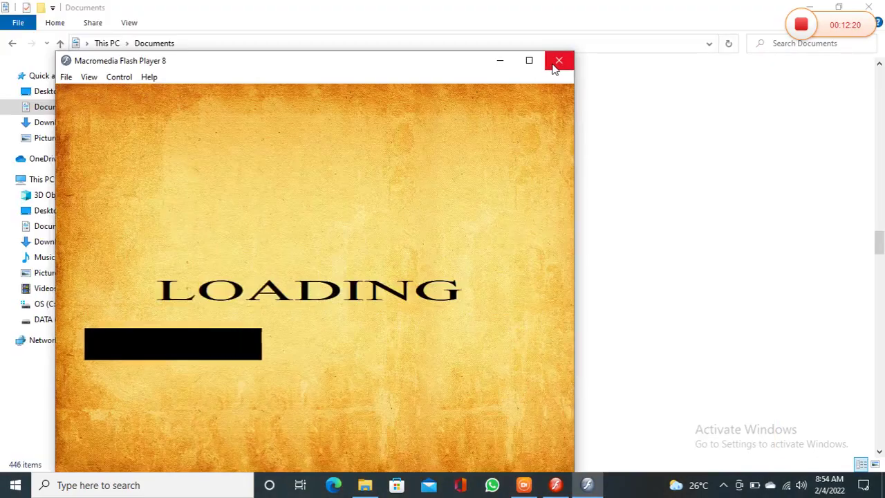
click(558, 63)
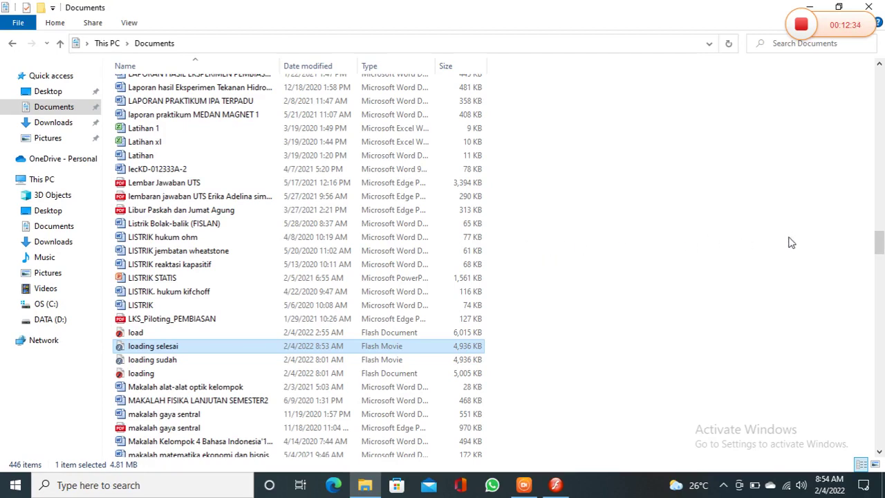
Step: Find the "Tugas Loading" Flash movie in the Documents folder and open it for playback
drag(880, 247, 880, 388)
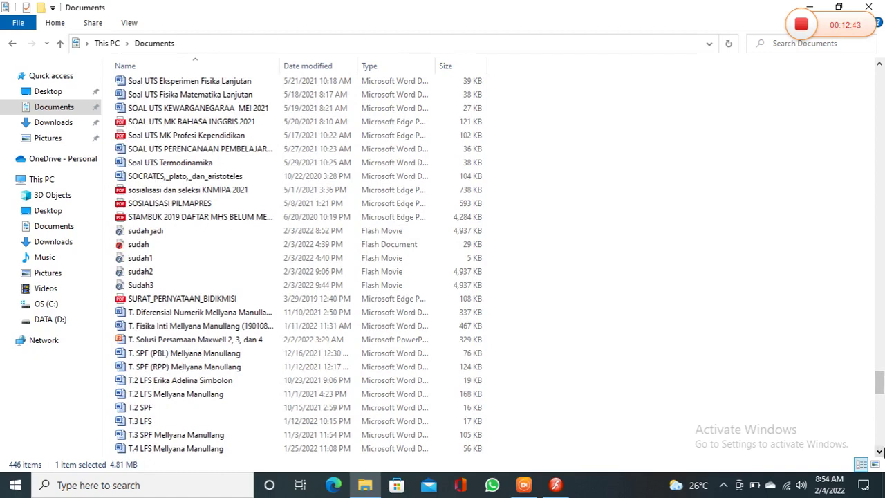
click(879, 452)
click(879, 452)
click(879, 452)
click(880, 453)
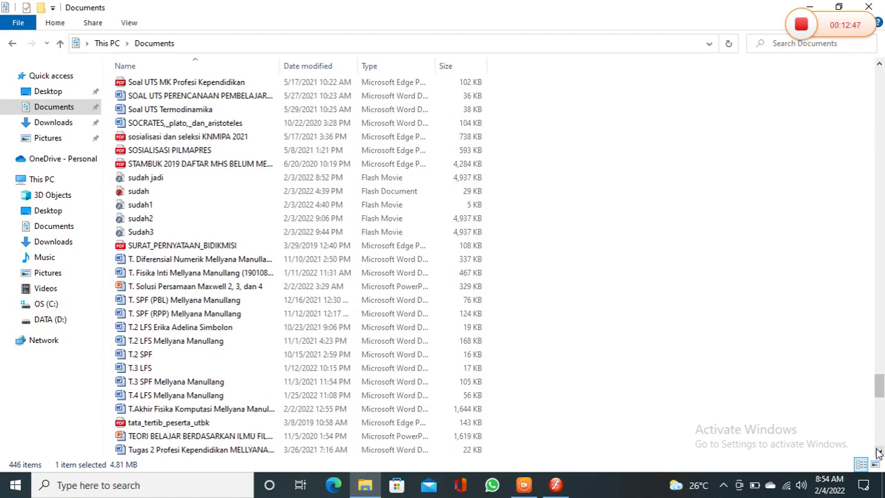
click(879, 453)
click(879, 453)
click(879, 453)
click(880, 453)
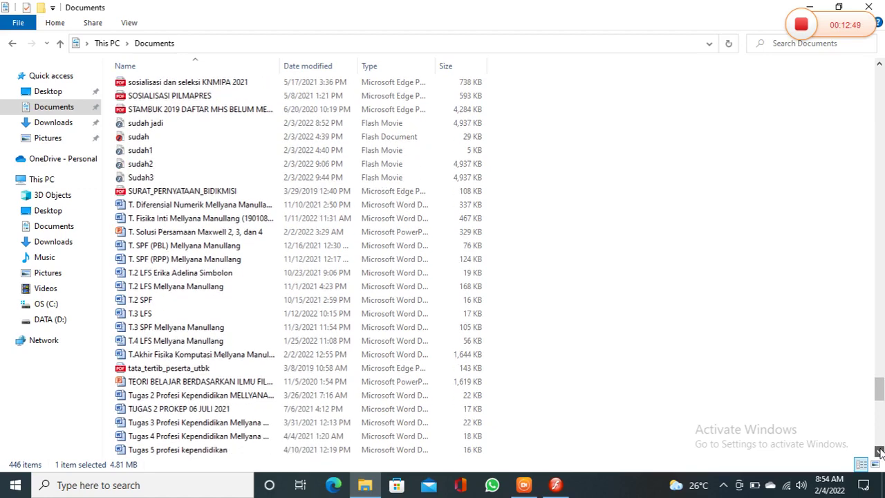
click(880, 454)
click(880, 453)
click(879, 453)
click(880, 453)
click(880, 453)
click(879, 453)
click(880, 453)
click(880, 453)
click(880, 453)
click(880, 453)
click(880, 453)
click(880, 453)
click(879, 453)
click(880, 453)
click(880, 453)
click(880, 453)
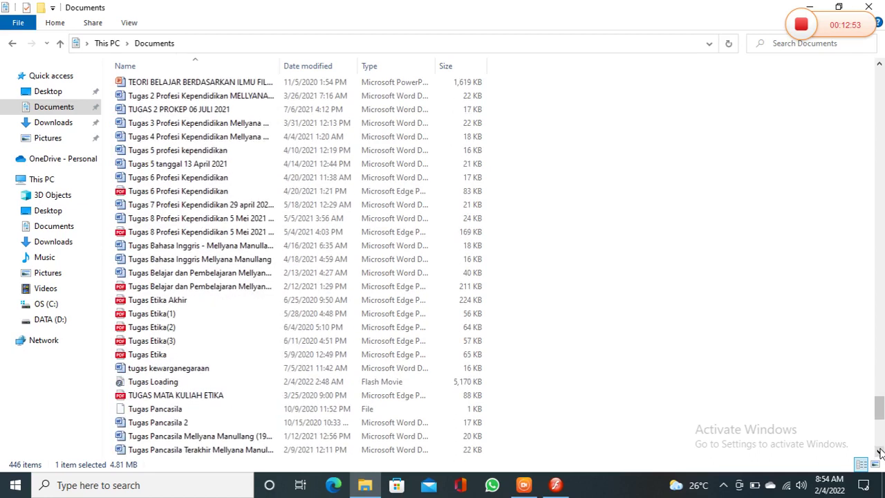
click(202, 385)
double_click(179, 384)
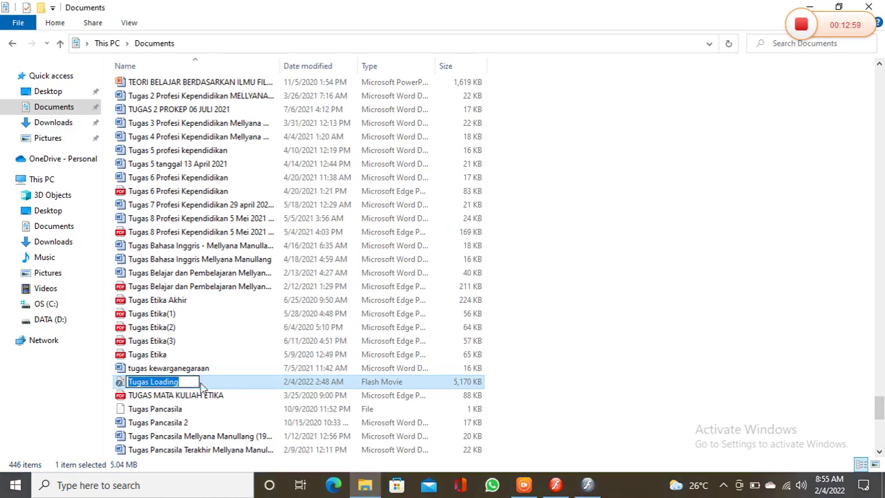
double_click(178, 382)
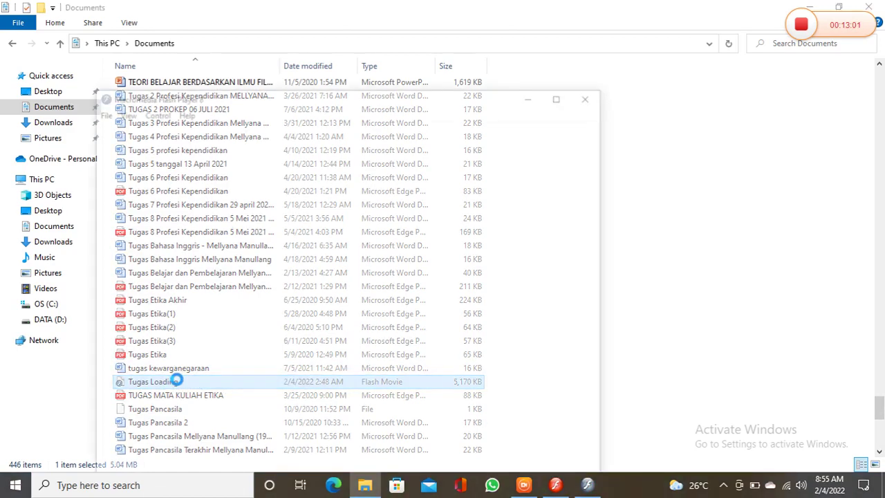